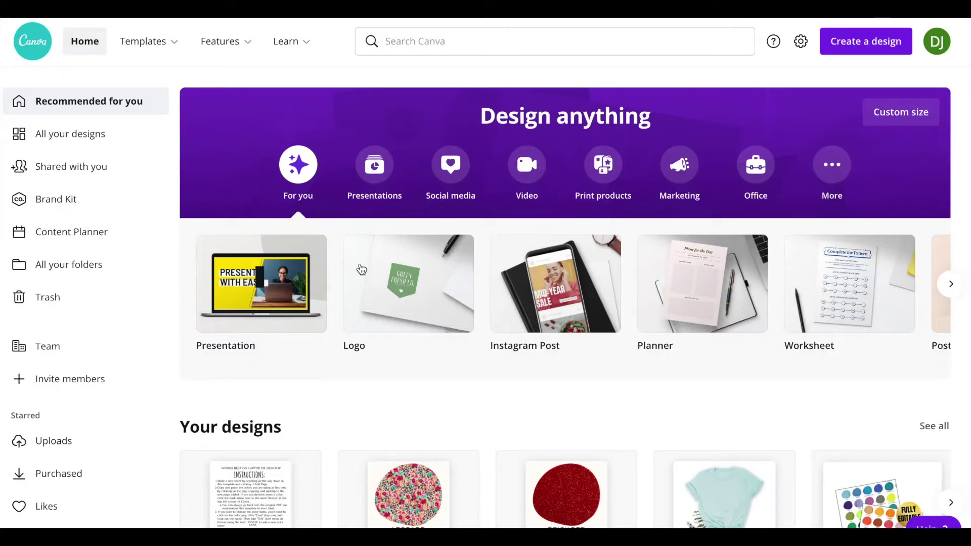
Step: Create a 3000 × 2000 px design titled 'SVG Designs' and open the Elements library
{"action": "left_click", "coordinate": [862, 46]}
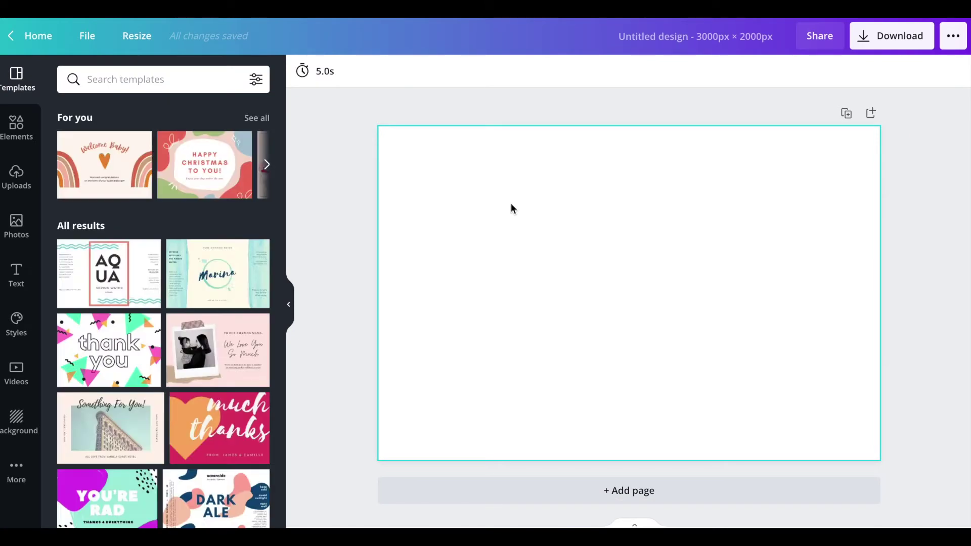
{"action": "left_click", "coordinate": [698, 36]}
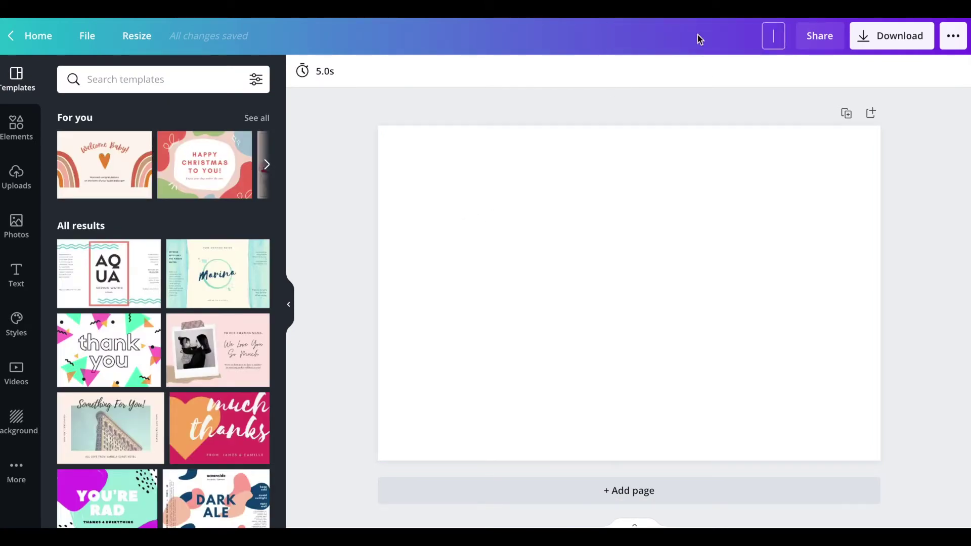
{"action": "type", "text": "SVG Designs"}
{"action": "key", "text": "Return"}
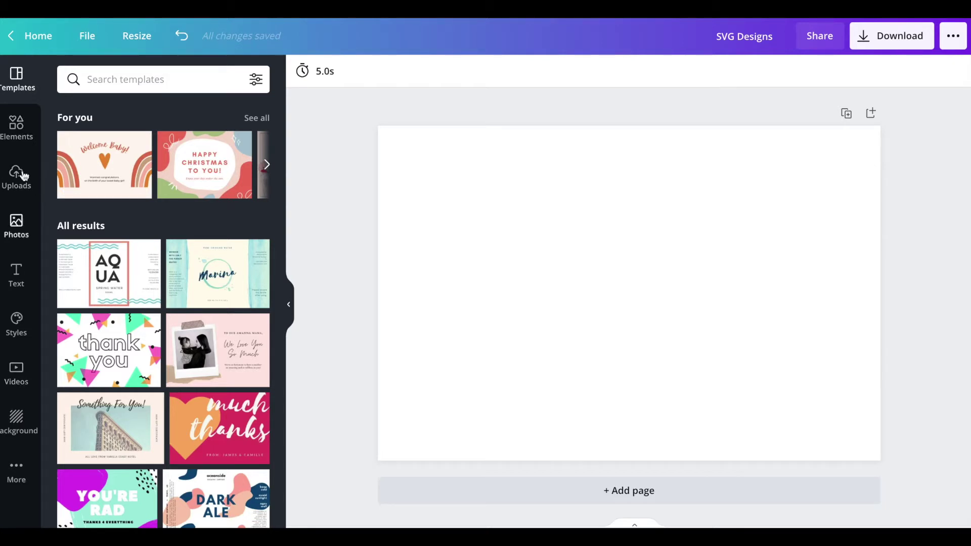
{"action": "left_click", "coordinate": [16, 129]}
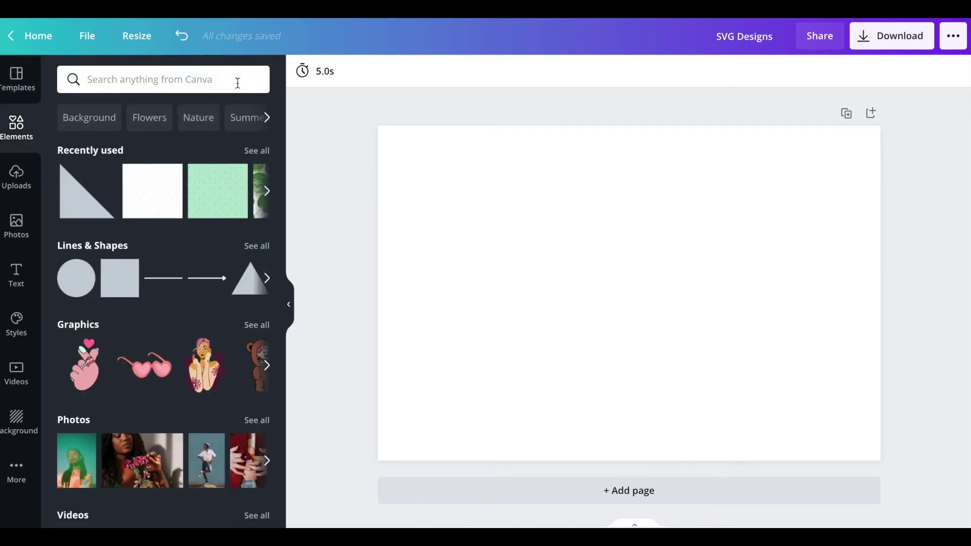
Step: Search Elements for 'cofeee outline' and show only Graphics results
{"action": "left_click", "coordinate": [208, 76]}
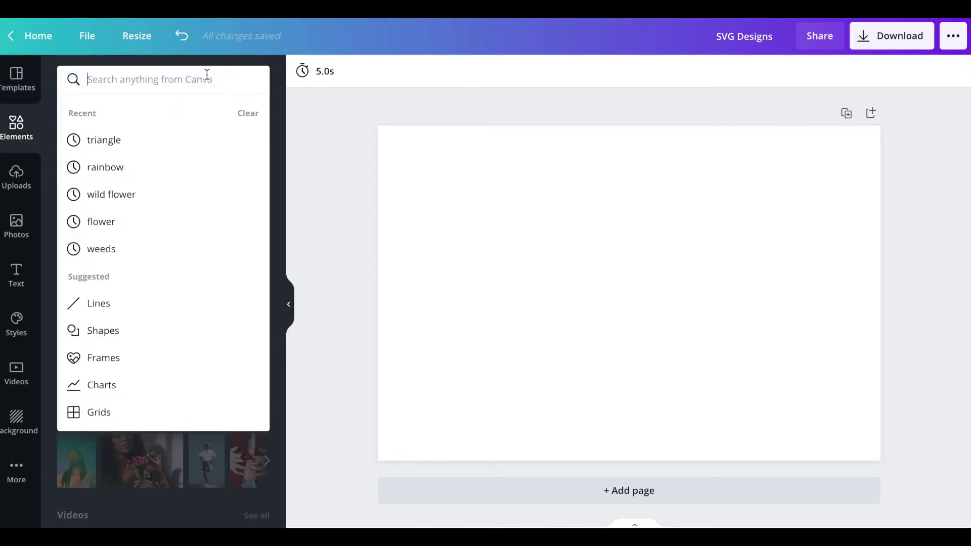
{"action": "left_click", "coordinate": [303, 157]}
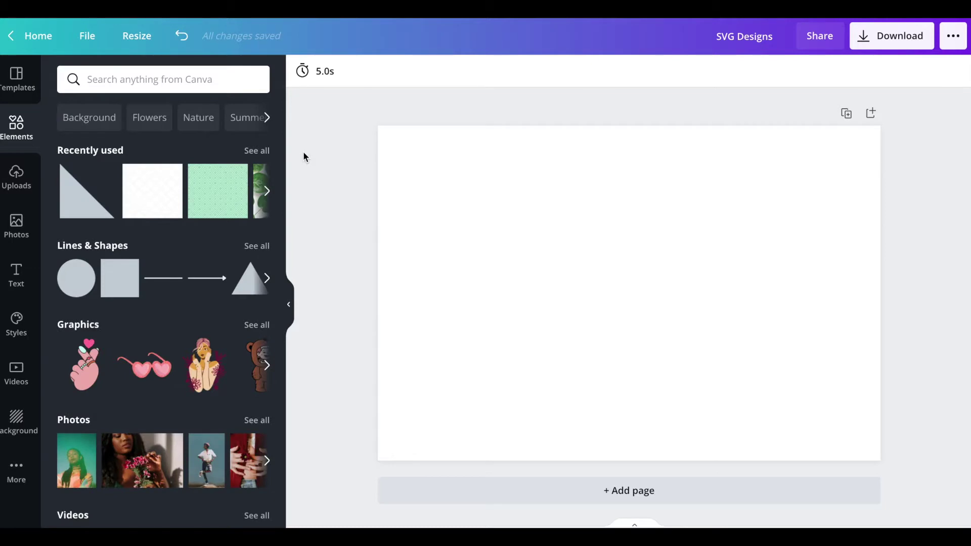
{"action": "left_click", "coordinate": [129, 81]}
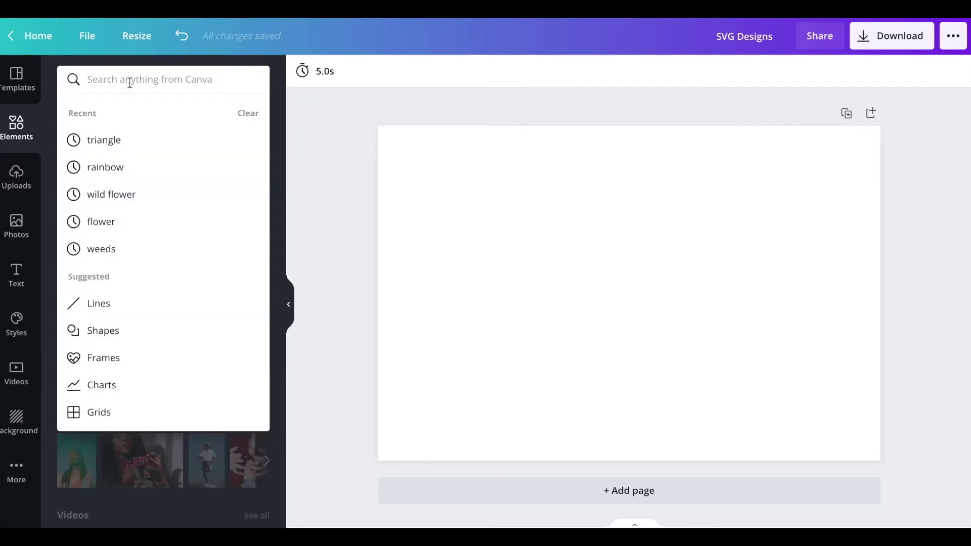
{"action": "type", "text": "cofe"}
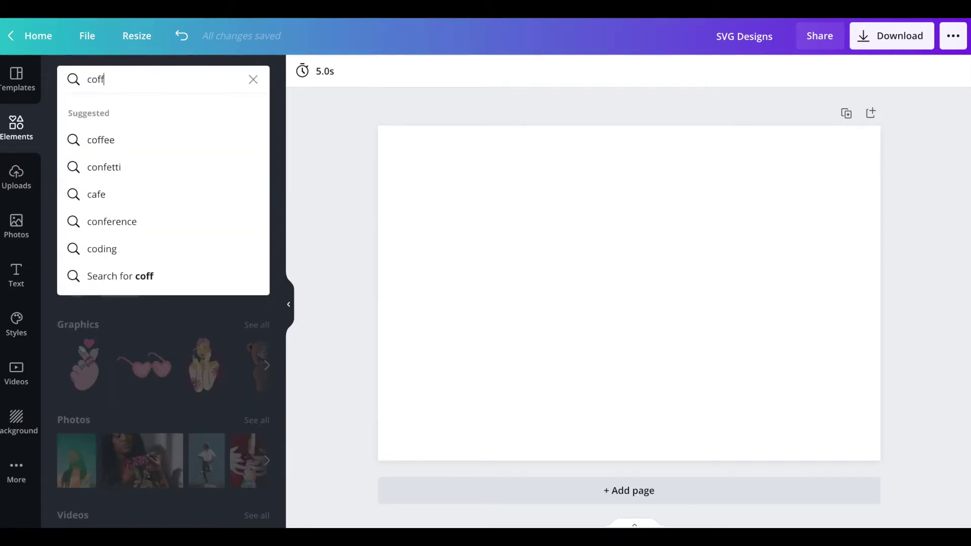
{"action": "type", "text": "ee outline"}
{"action": "key", "text": "Return"}
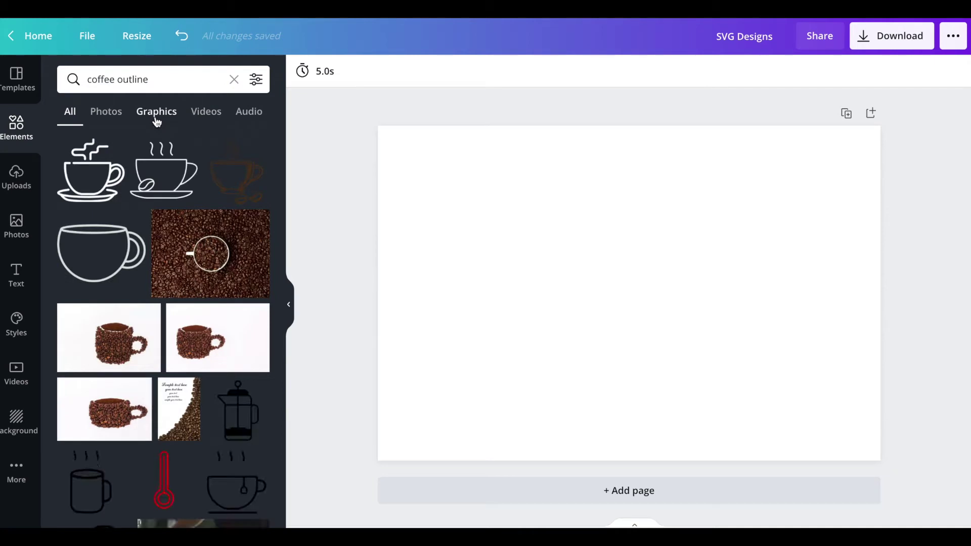
{"action": "left_click", "coordinate": [157, 112]}
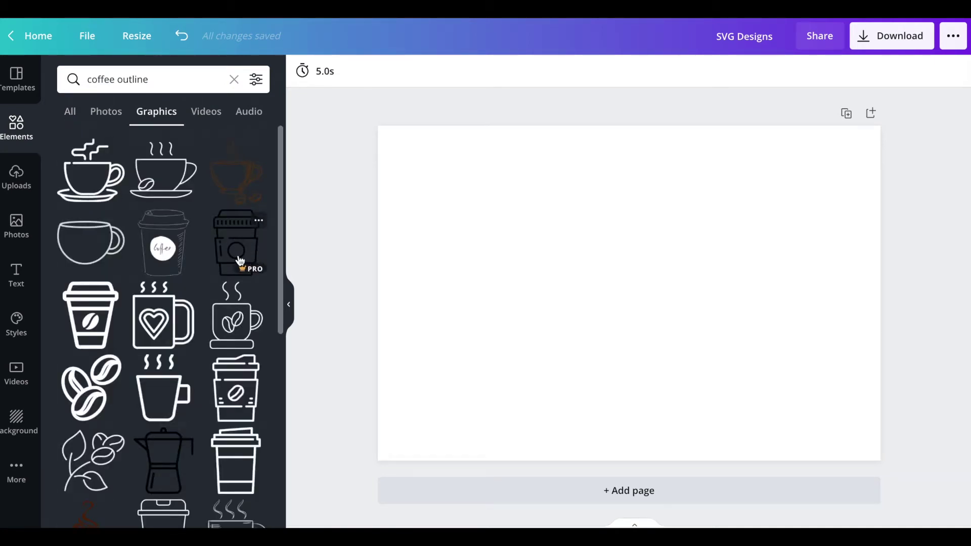
Step: Filter the coffee outline graphics to Free and Static elements only
{"action": "left_click", "coordinate": [254, 81]}
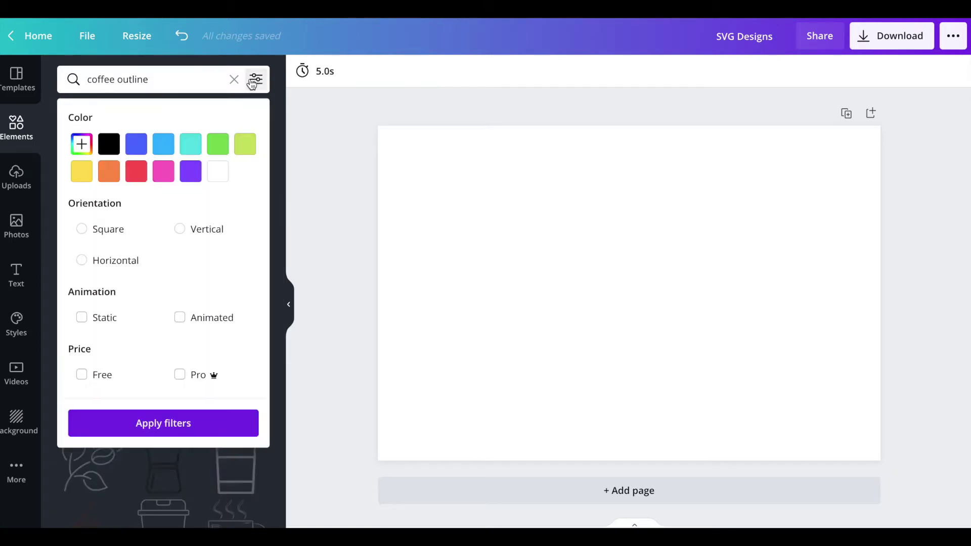
{"action": "left_click", "coordinate": [81, 375]}
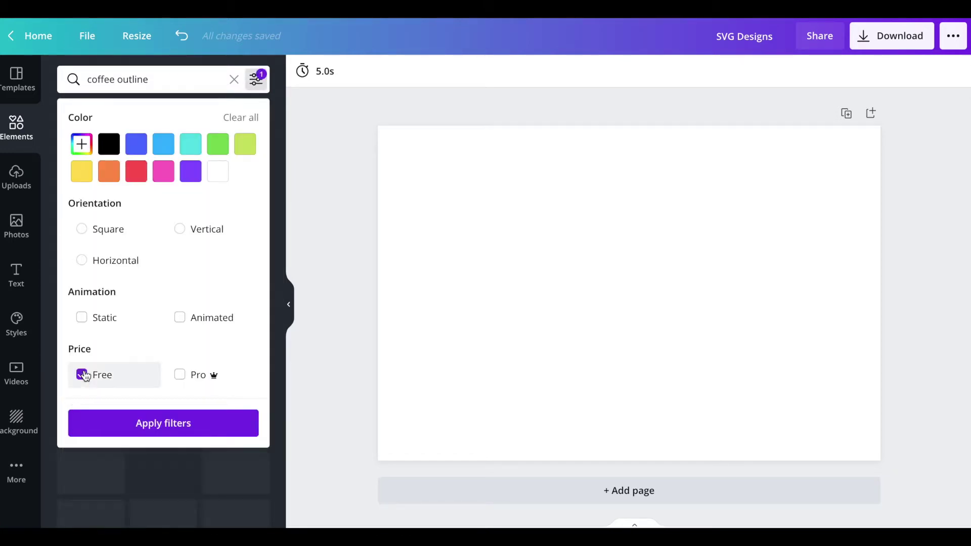
{"action": "left_click", "coordinate": [181, 434]}
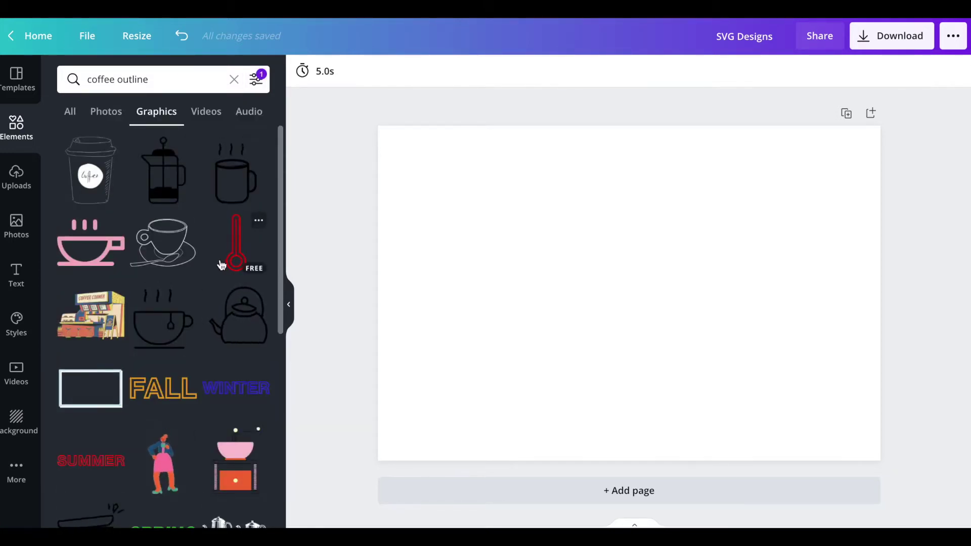
{"action": "scroll", "coordinate": [190, 359], "scroll_direction": "down", "scroll_amount": 1}
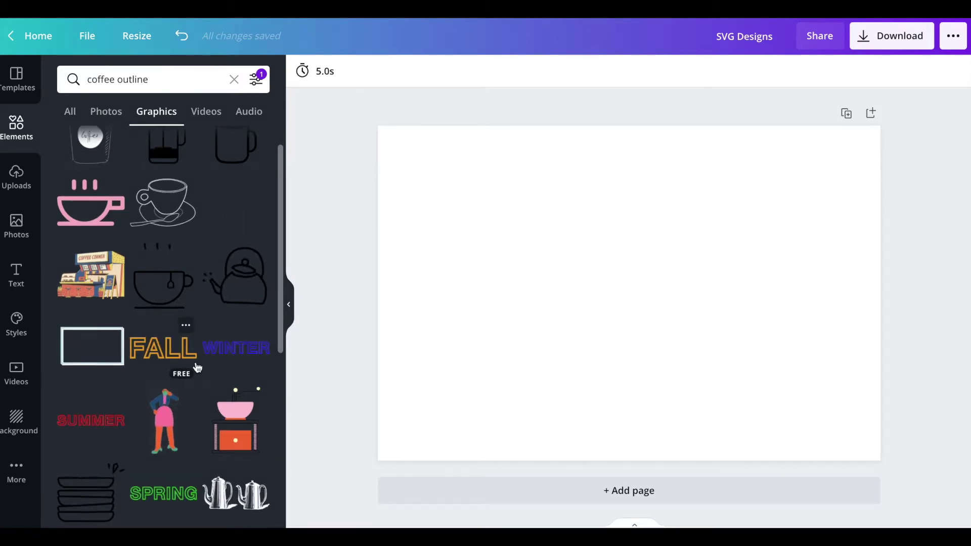
{"action": "scroll", "coordinate": [197, 367], "scroll_direction": "down", "scroll_amount": 3}
{"action": "scroll", "coordinate": [200, 269], "scroll_direction": "up", "scroll_amount": 4}
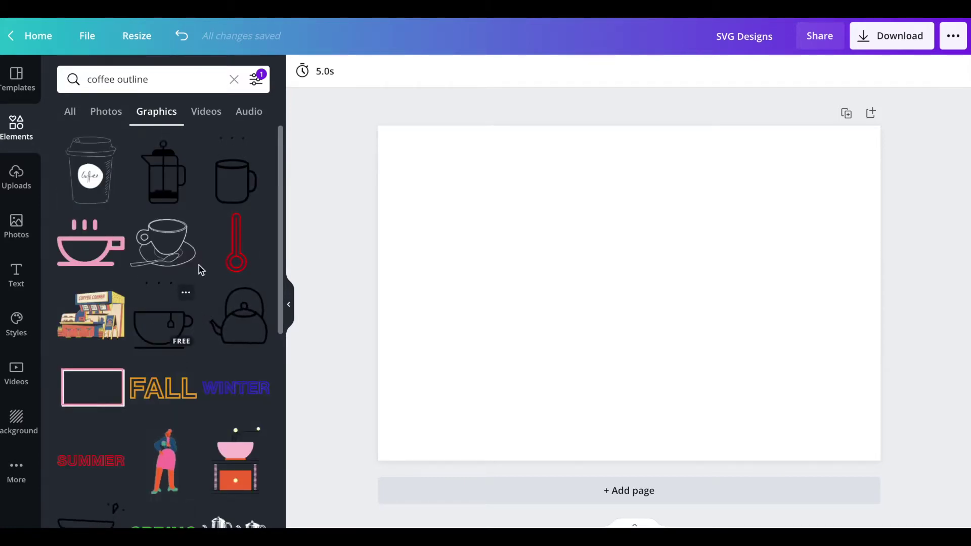
{"action": "left_click", "coordinate": [256, 80]}
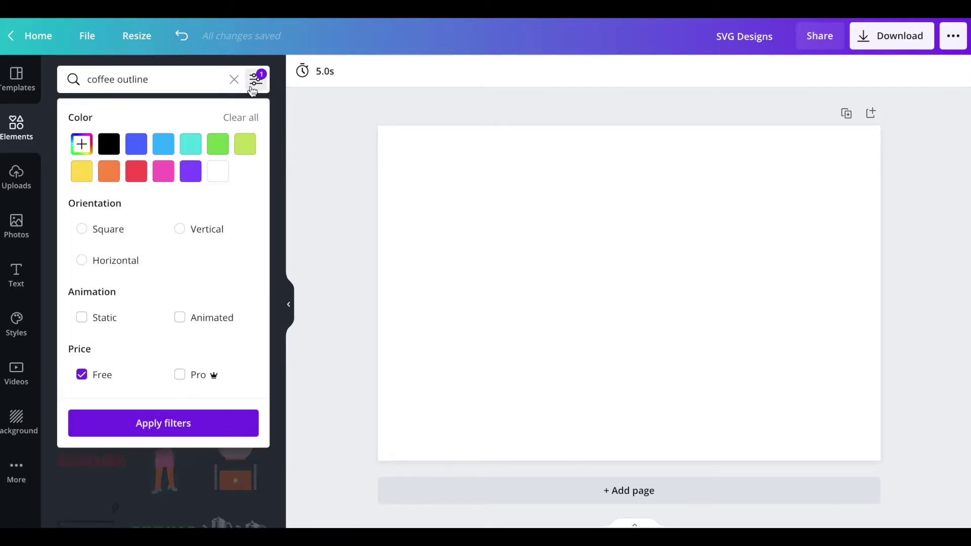
{"action": "left_click", "coordinate": [82, 317]}
{"action": "left_click", "coordinate": [147, 423]}
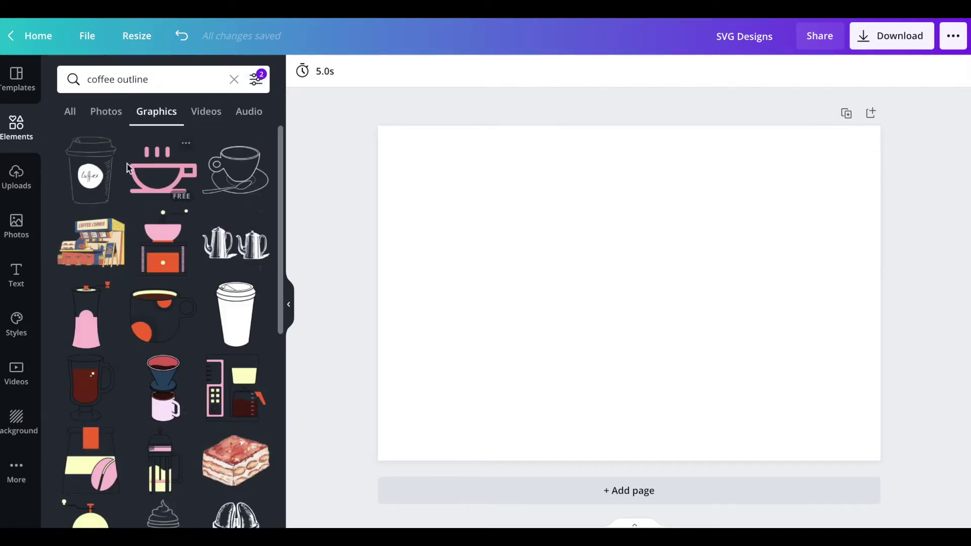
Step: Scroll through the filtered coffee outline graphics to find a cup
{"action": "scroll", "coordinate": [186, 379], "scroll_direction": "down", "scroll_amount": 1}
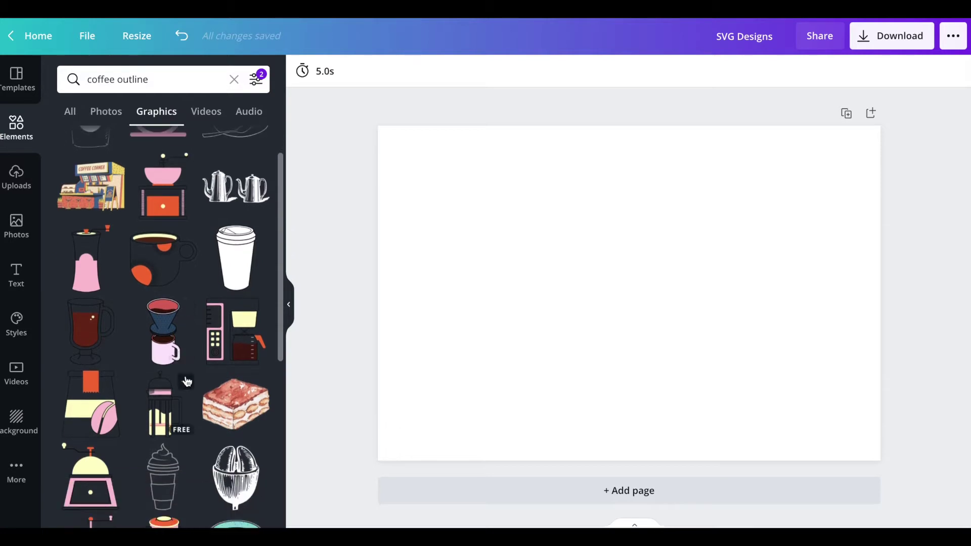
{"action": "scroll", "coordinate": [187, 380], "scroll_direction": "down", "scroll_amount": 4}
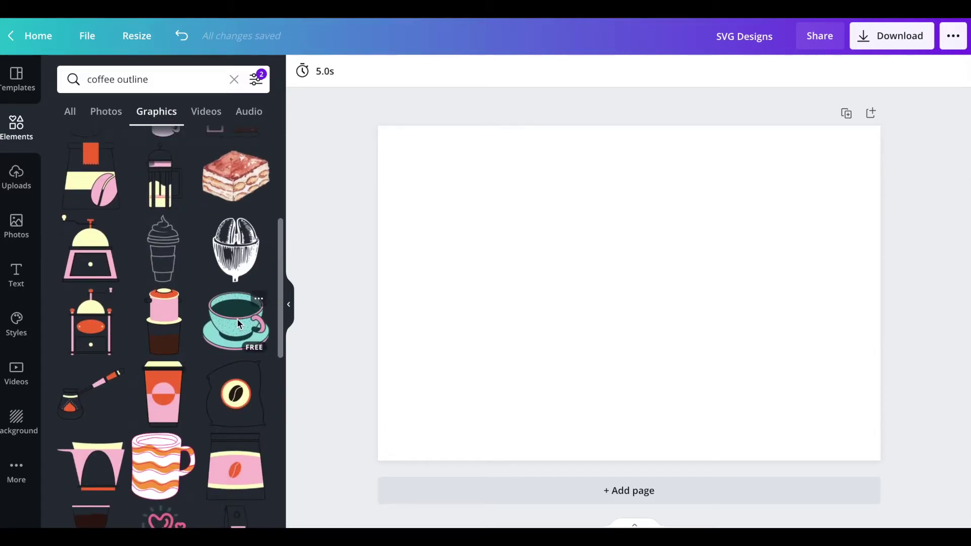
{"action": "scroll", "coordinate": [140, 384], "scroll_direction": "down", "scroll_amount": 2}
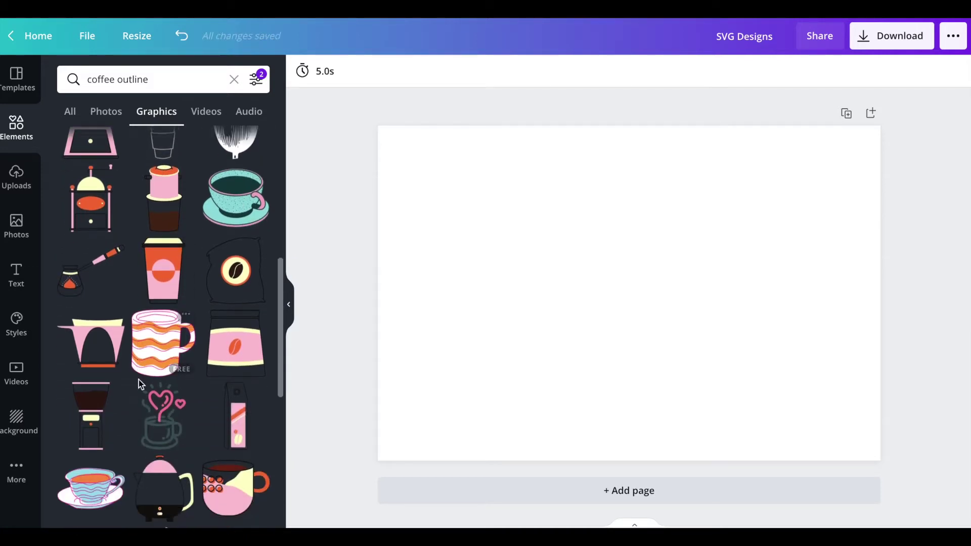
{"action": "scroll", "coordinate": [140, 384], "scroll_direction": "down", "scroll_amount": 4}
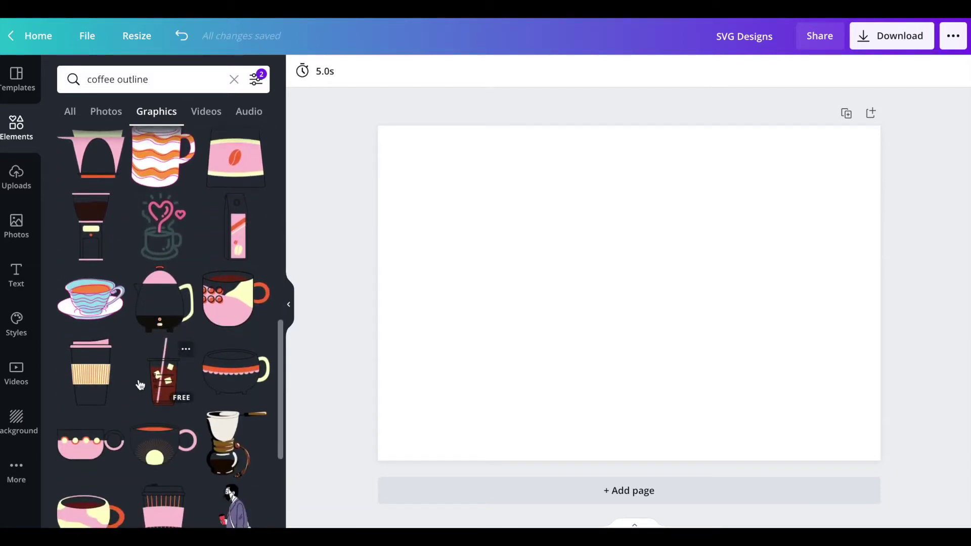
{"action": "scroll", "coordinate": [147, 392], "scroll_direction": "down", "scroll_amount": 10}
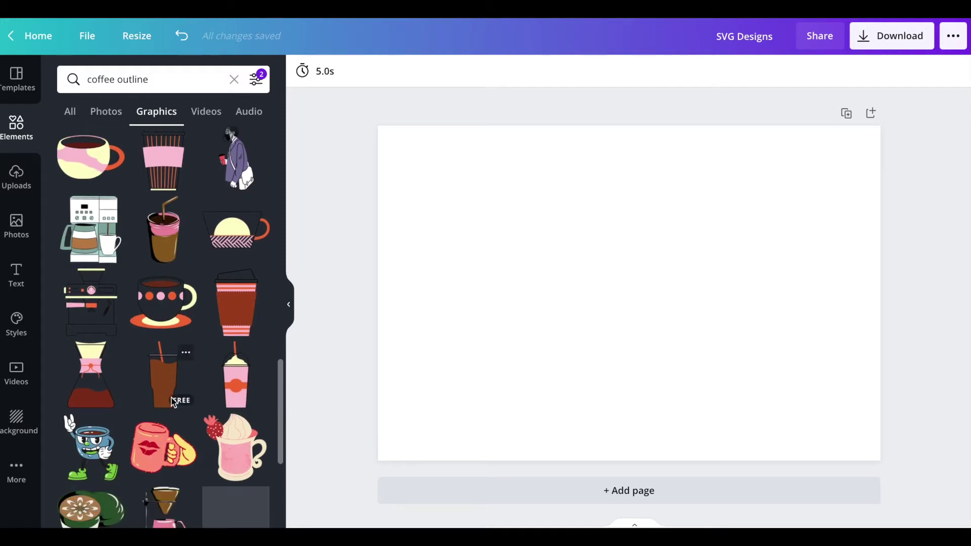
{"action": "scroll", "coordinate": [173, 402], "scroll_direction": "down", "scroll_amount": 8}
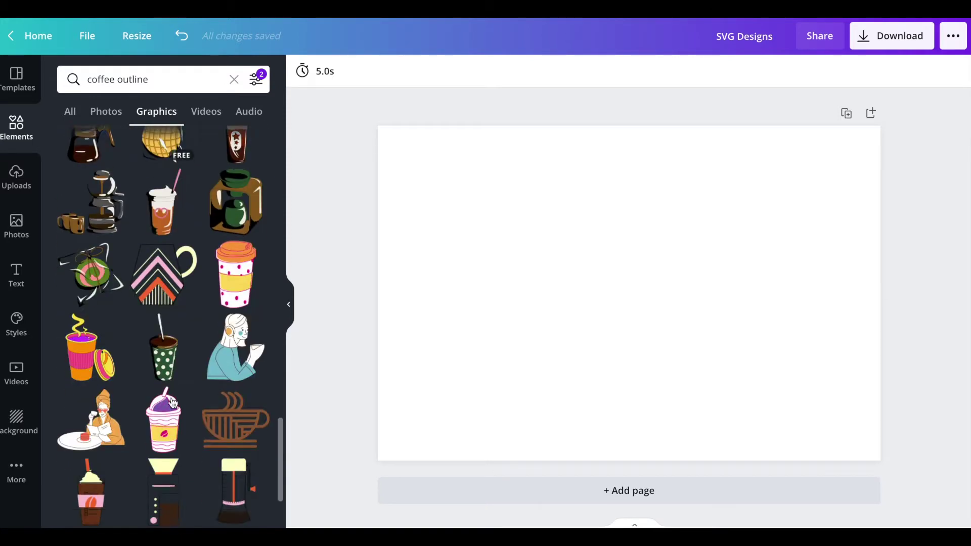
{"action": "scroll", "coordinate": [173, 402], "scroll_direction": "down", "scroll_amount": 5}
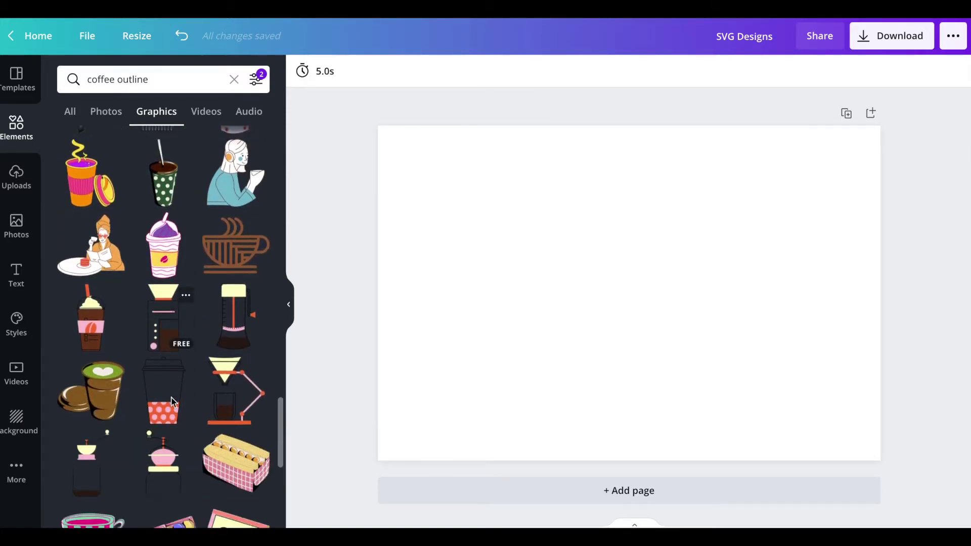
{"action": "scroll", "coordinate": [173, 403], "scroll_direction": "down", "scroll_amount": 1}
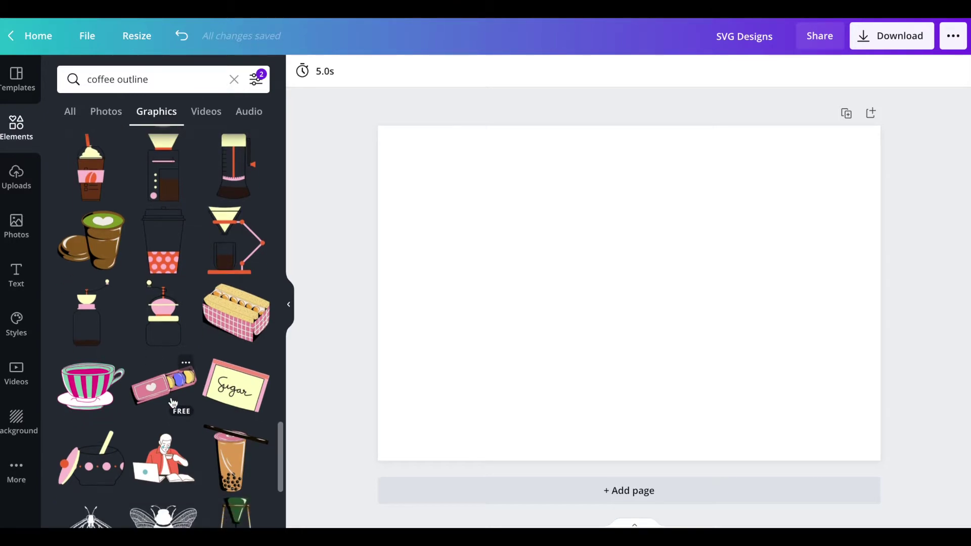
{"action": "scroll", "coordinate": [173, 403], "scroll_direction": "down", "scroll_amount": 5}
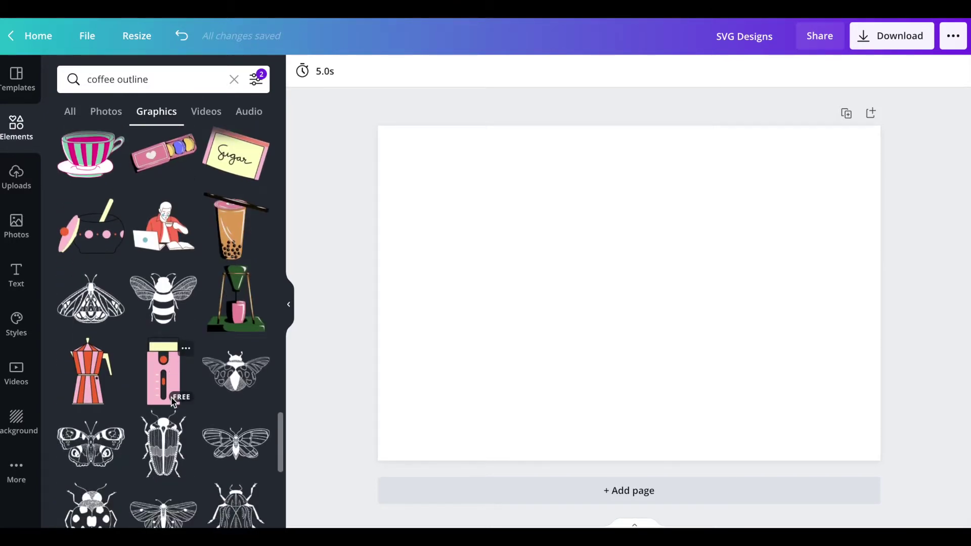
{"action": "scroll", "coordinate": [173, 402], "scroll_direction": "up", "scroll_amount": 15}
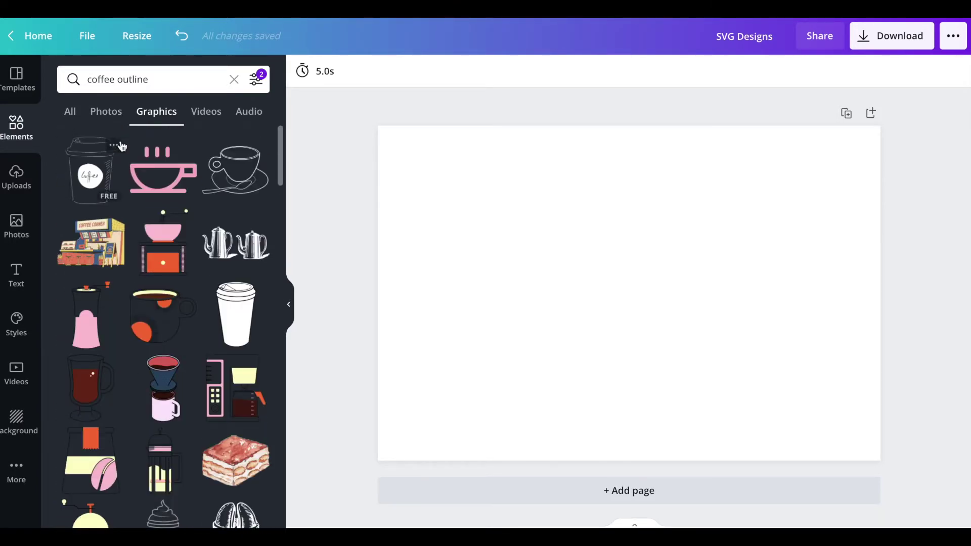
Step: Add the sketched coffee cup, make it black and larger, then delete it
{"action": "left_click", "coordinate": [86, 173]}
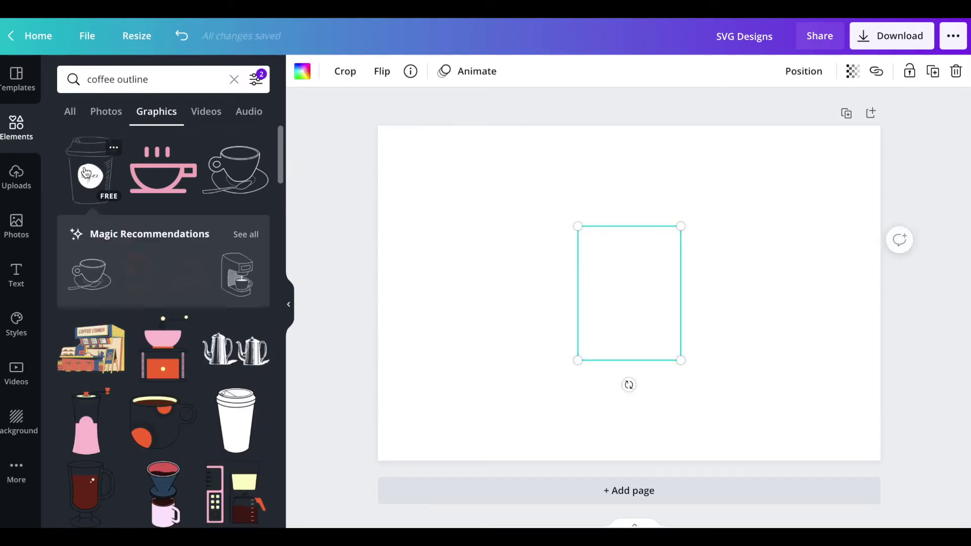
{"action": "left_click", "coordinate": [305, 71]}
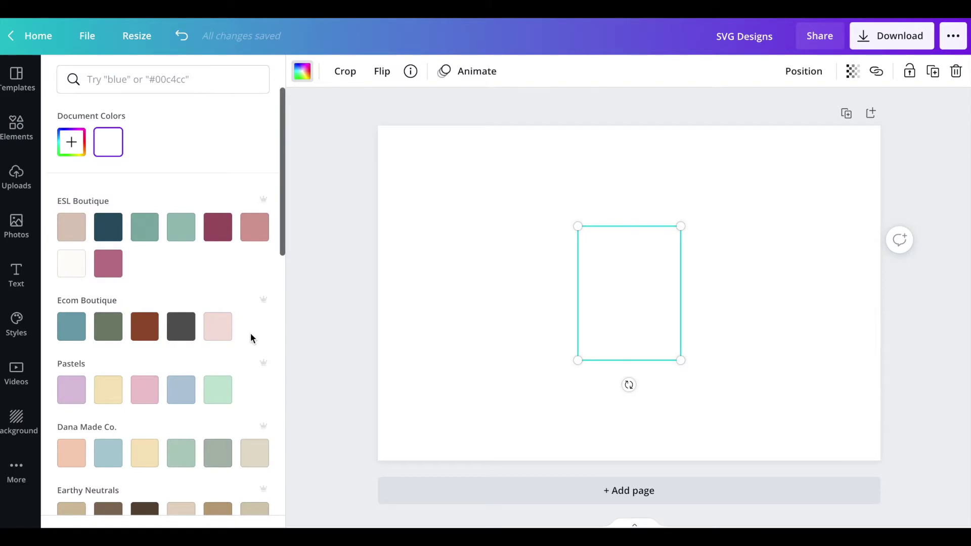
{"action": "scroll", "coordinate": [133, 314], "scroll_direction": "down", "scroll_amount": 10}
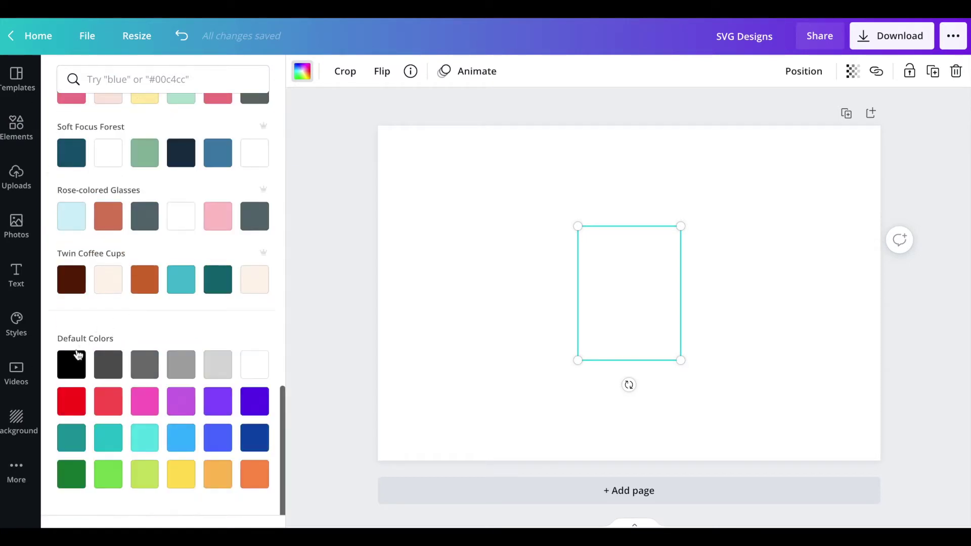
{"action": "left_click", "coordinate": [71, 364]}
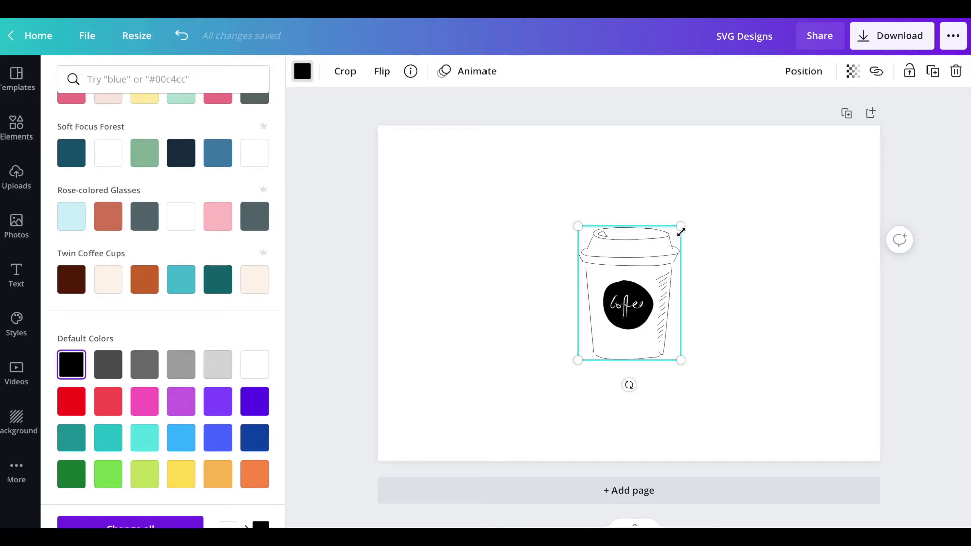
{"action": "left_click_drag", "start_coordinate": [736, 200], "coordinate": [743, 195]}
{"action": "left_click_drag", "start_coordinate": [656, 300], "coordinate": [528, 286]}
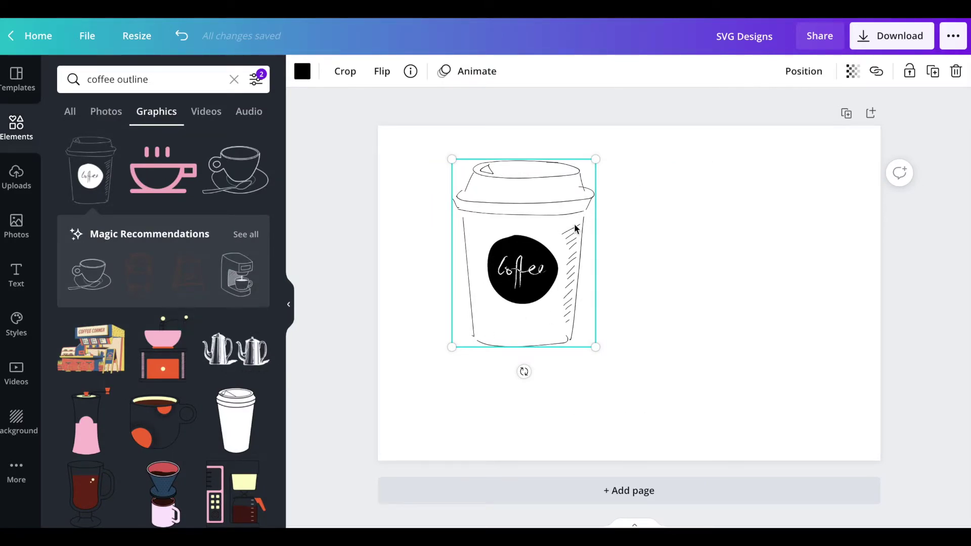
{"action": "left_click", "coordinate": [958, 71]}
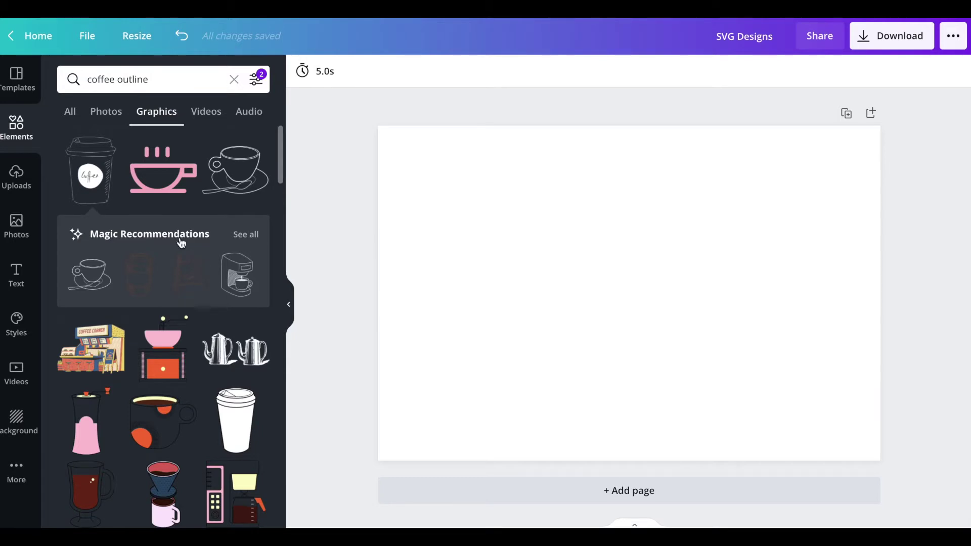
{"action": "left_click", "coordinate": [246, 234]}
Step: Add the coffee-bean takeaway cup, enlarge it slightly and place it left of centre
{"action": "scroll", "coordinate": [182, 434], "scroll_direction": "down", "scroll_amount": 1}
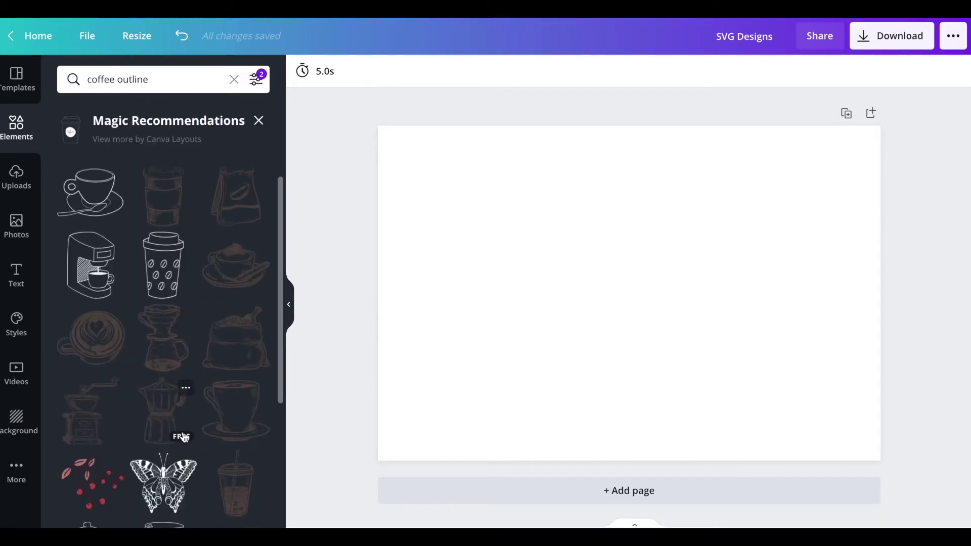
{"action": "left_click", "coordinate": [168, 275]}
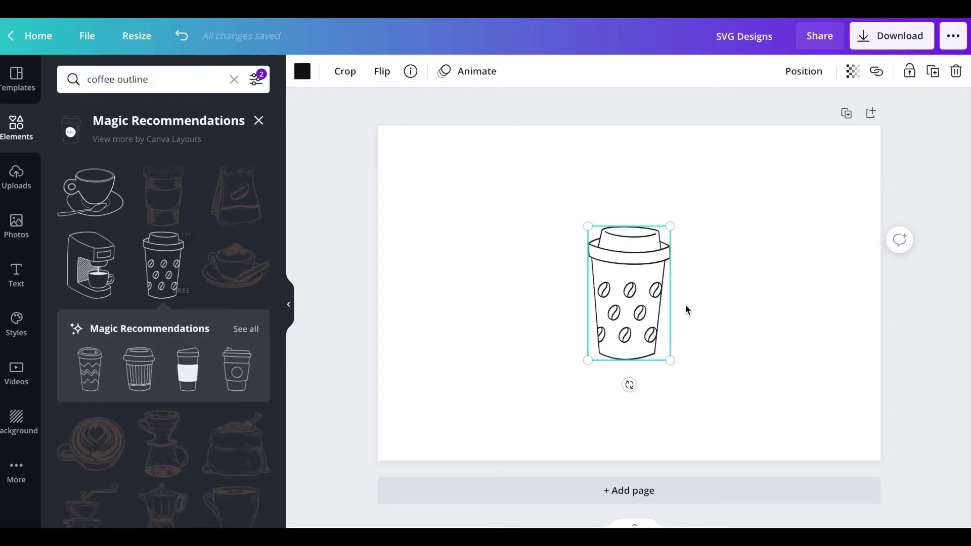
{"action": "left_click_drag", "start_coordinate": [638, 308], "coordinate": [539, 273]}
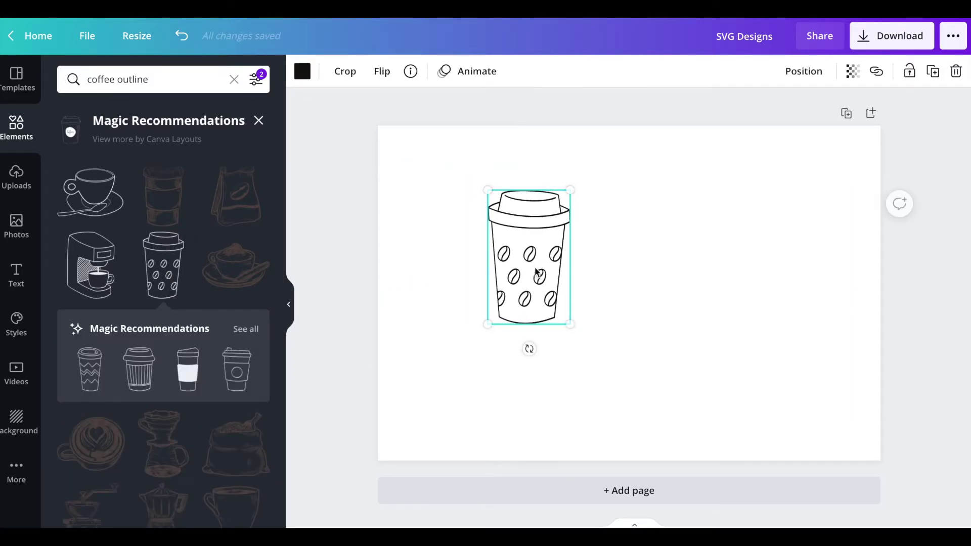
{"action": "left_click", "coordinate": [440, 343]}
{"action": "left_click", "coordinate": [530, 256]}
{"action": "left_click_drag", "start_coordinate": [530, 257], "coordinate": [541, 257]}
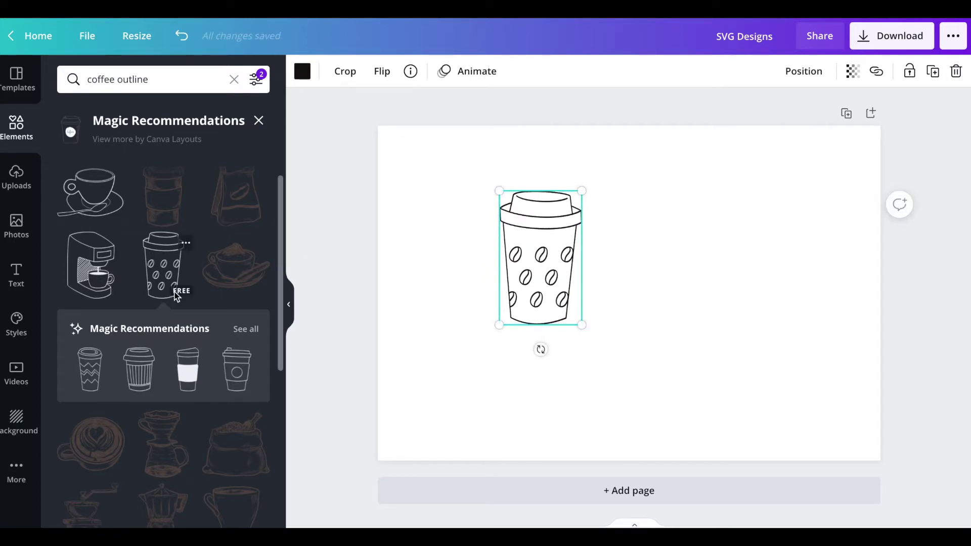
{"action": "left_click", "coordinate": [613, 349]}
{"action": "left_click", "coordinate": [569, 320]}
{"action": "mouse_move", "coordinate": [572, 323]}
{"action": "left_mouse_down"}
{"action": "mouse_move", "coordinate": [609, 336]}
{"action": "mouse_move", "coordinate": [594, 347]}
{"action": "mouse_move", "coordinate": [573, 317]}
{"action": "left_mouse_up"}
{"action": "left_click", "coordinate": [652, 354]}
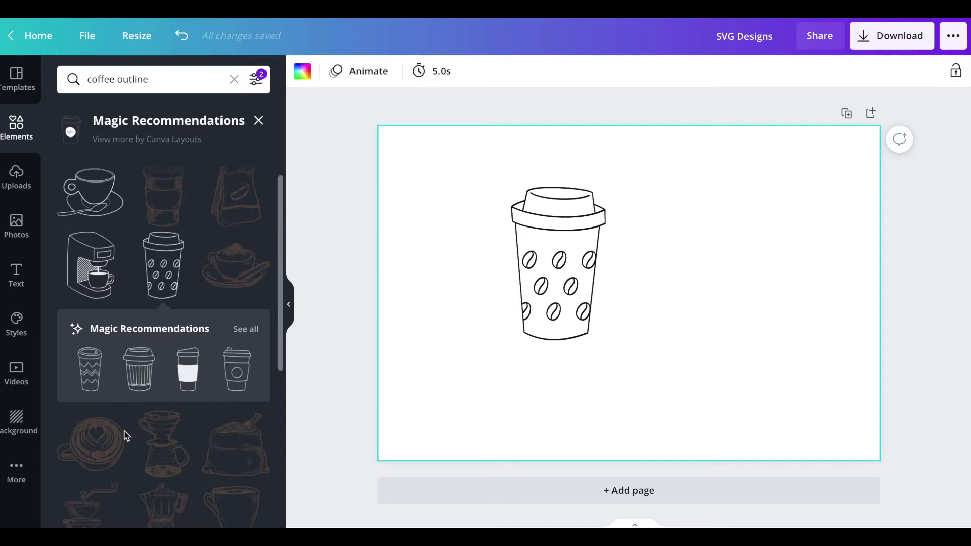
{"action": "left_click", "coordinate": [139, 79]}
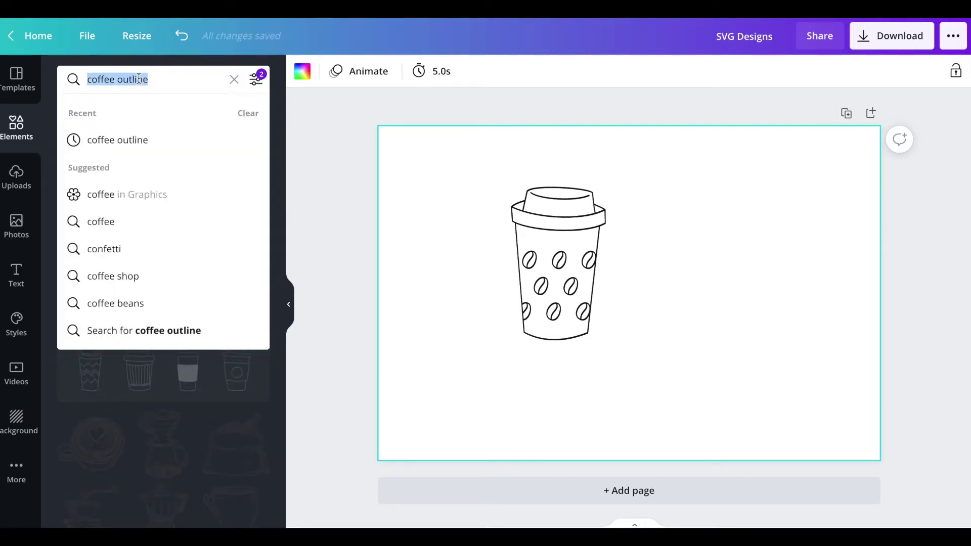
Step: Search Elements for 'line' and browse the Graphics results
{"action": "type", "text": "line"}
{"action": "key", "text": "Return"}
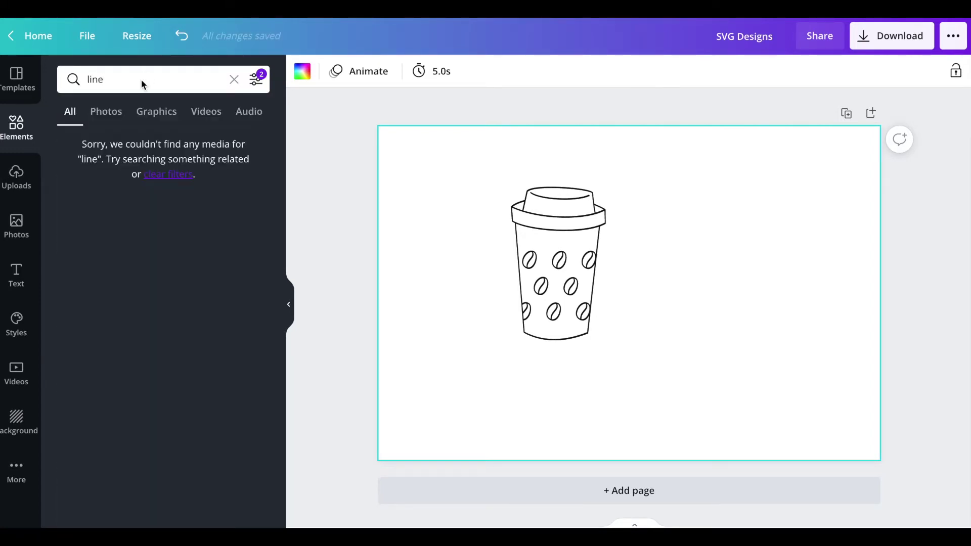
{"action": "left_click", "coordinate": [157, 114]}
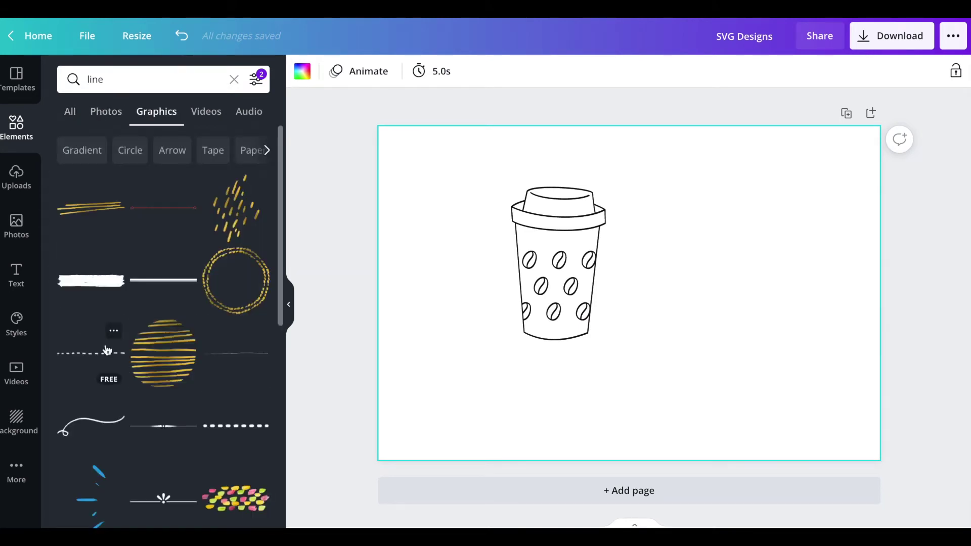
{"action": "scroll", "coordinate": [243, 354], "scroll_direction": "down", "scroll_amount": 5}
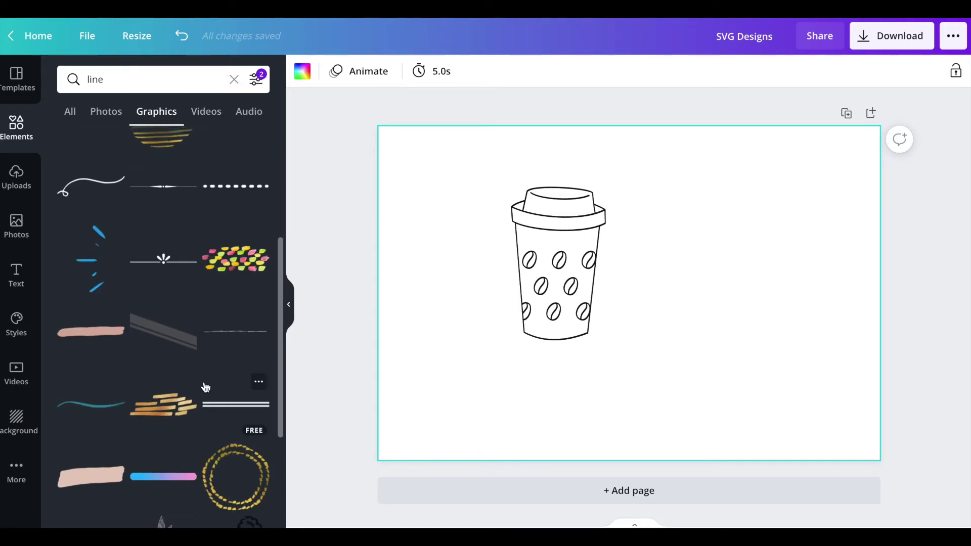
{"action": "scroll", "coordinate": [206, 388], "scroll_direction": "down", "scroll_amount": 3}
{"action": "scroll", "coordinate": [205, 387], "scroll_direction": "up", "scroll_amount": 8}
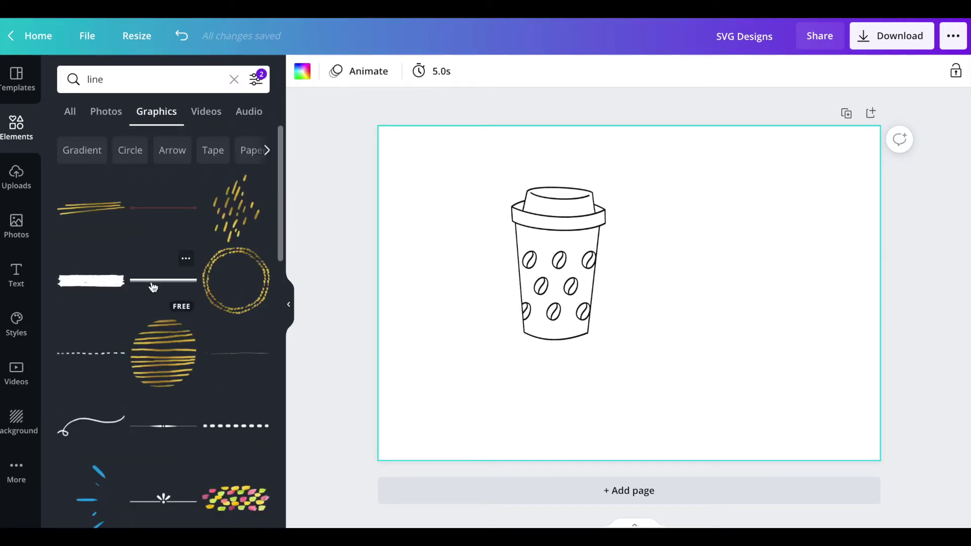
{"action": "scroll", "coordinate": [142, 337], "scroll_direction": "down", "scroll_amount": 10}
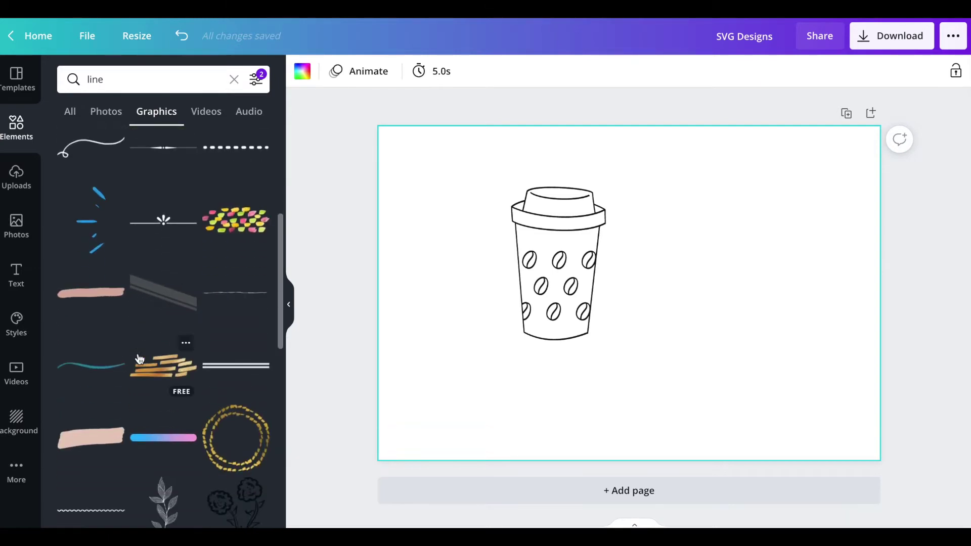
{"action": "scroll", "coordinate": [140, 359], "scroll_direction": "down", "scroll_amount": 5}
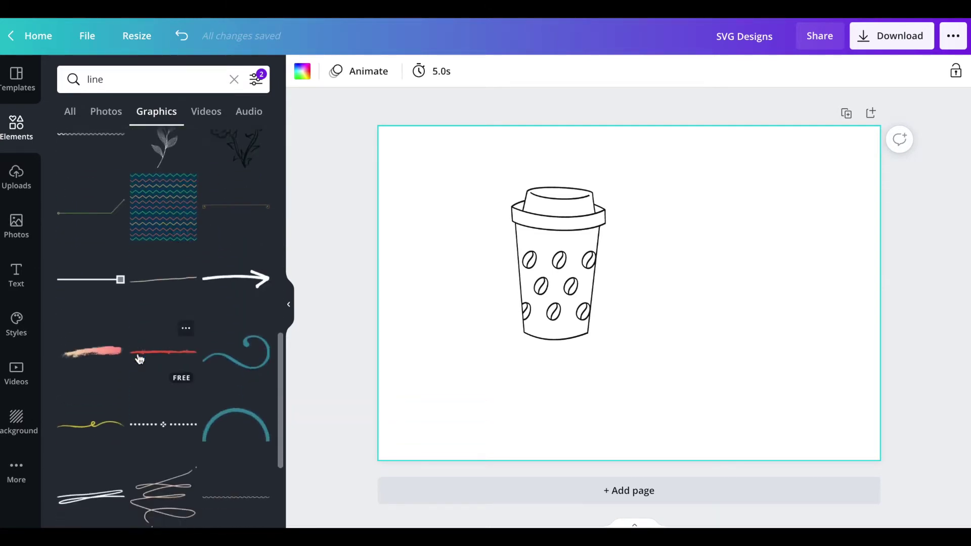
{"action": "scroll", "coordinate": [153, 397], "scroll_direction": "down", "scroll_amount": 5}
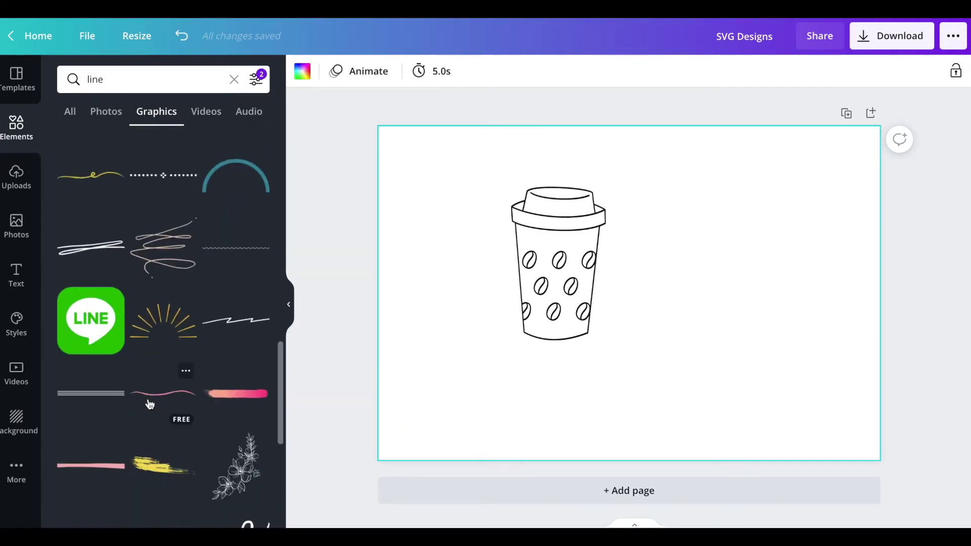
{"action": "scroll", "coordinate": [149, 403], "scroll_direction": "up", "scroll_amount": 8}
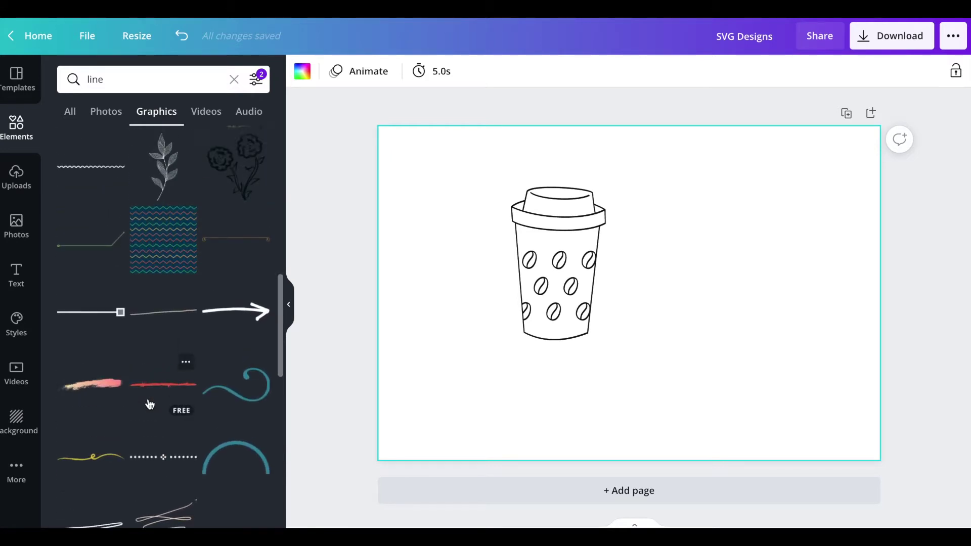
Step: Add the square-ended line, rotate it vertical and make both its colours black
{"action": "left_click", "coordinate": [104, 438]}
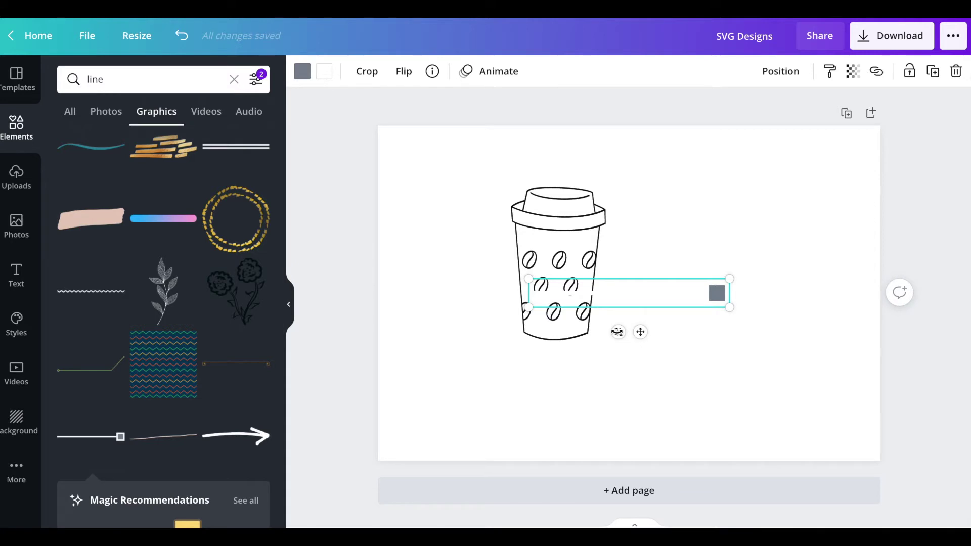
{"action": "left_click_drag", "start_coordinate": [618, 332], "coordinate": [571, 292]}
{"action": "left_click", "coordinate": [302, 72]}
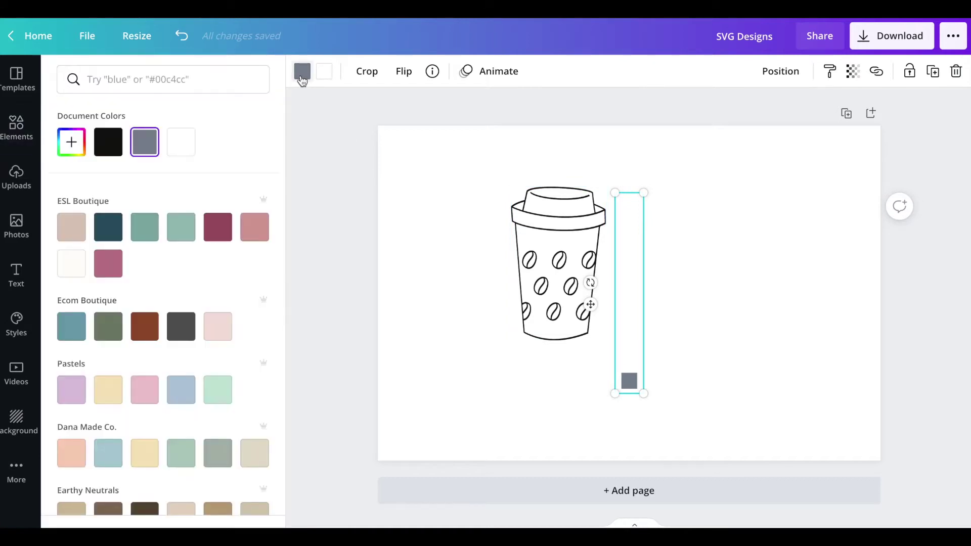
{"action": "left_click", "coordinate": [106, 145]}
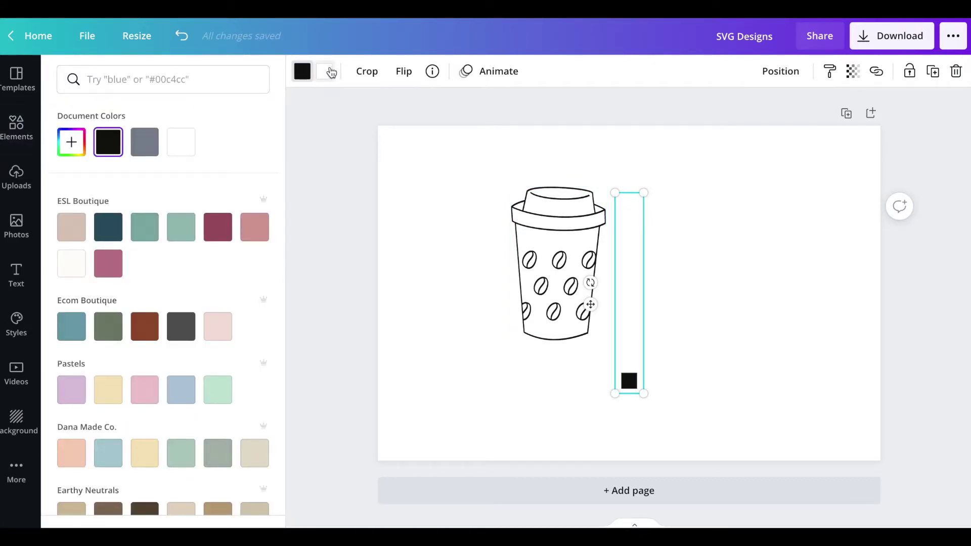
{"action": "left_click", "coordinate": [331, 72]}
{"action": "left_click", "coordinate": [108, 142]}
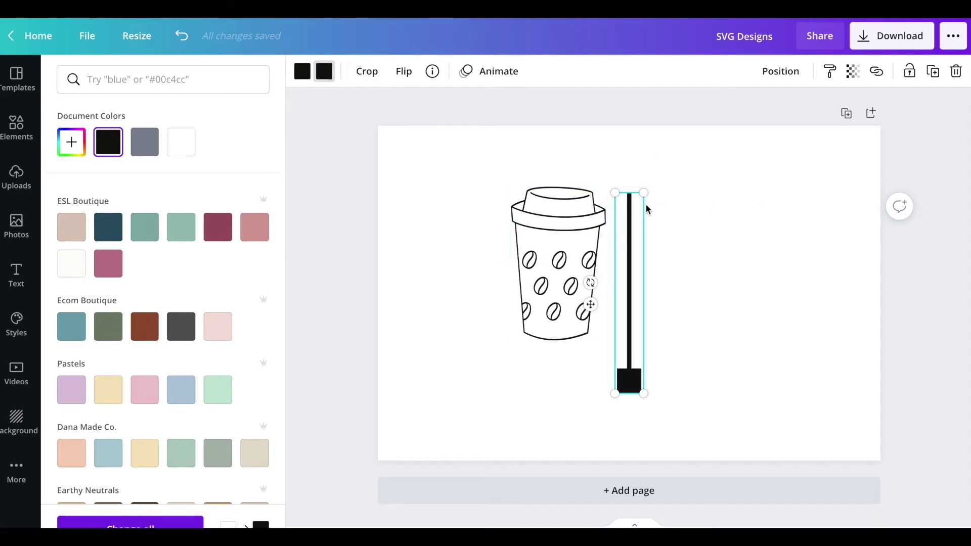
Step: Shorten the line, crop off its end square and move it beside the cup
{"action": "left_click_drag", "start_coordinate": [645, 191], "coordinate": [636, 245]}
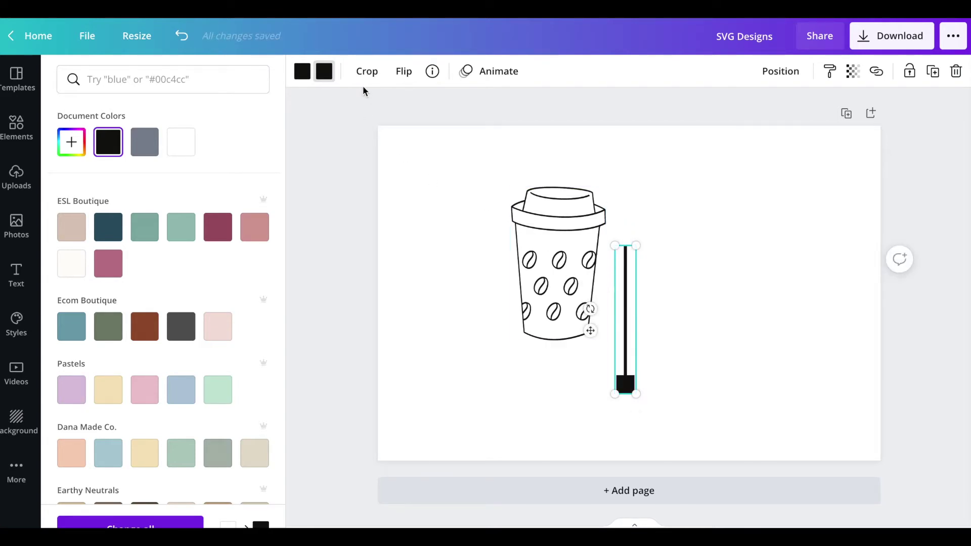
{"action": "left_click", "coordinate": [367, 71]}
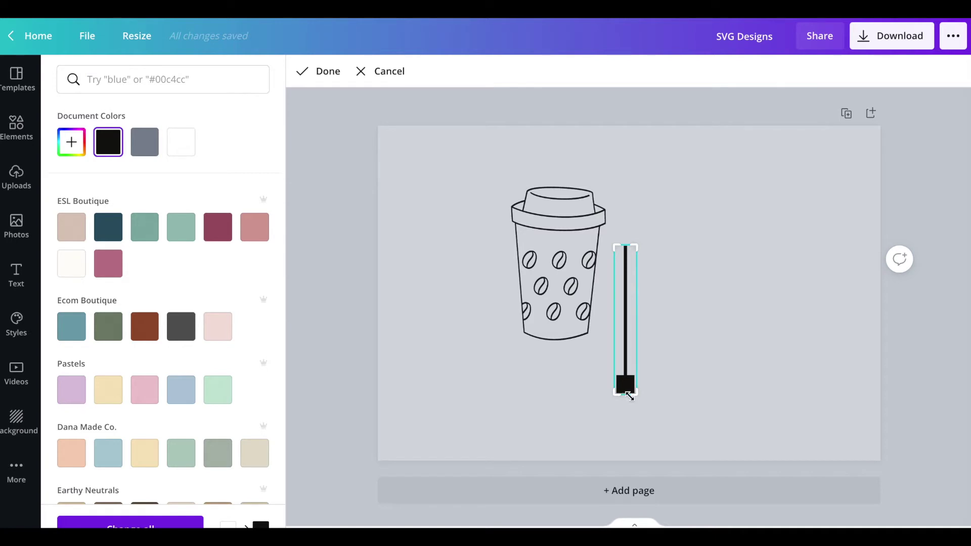
{"action": "left_click_drag", "start_coordinate": [628, 389], "coordinate": [638, 370]}
{"action": "left_click", "coordinate": [669, 373]}
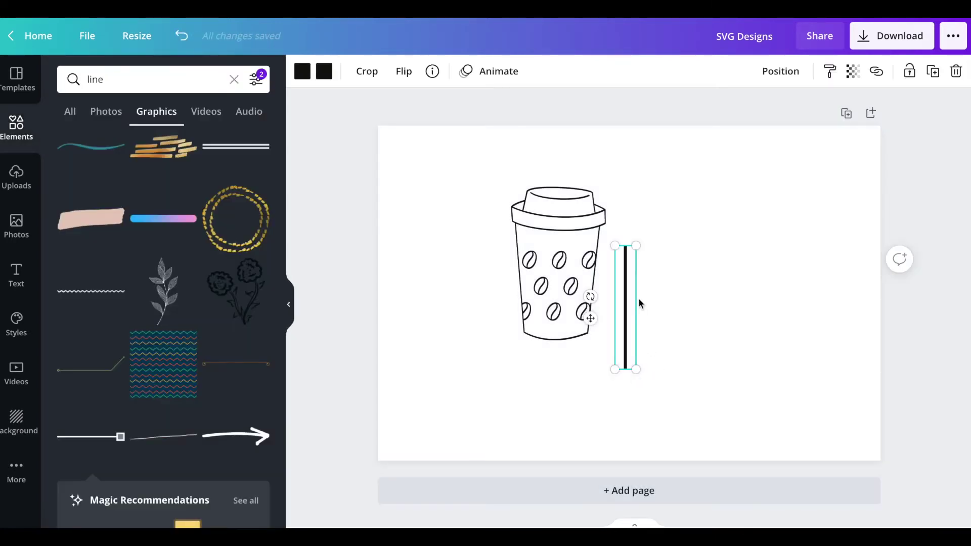
{"action": "left_click_drag", "start_coordinate": [627, 314], "coordinate": [624, 267]}
{"action": "left_click_drag", "start_coordinate": [693, 317], "coordinate": [547, 274]}
{"action": "left_click", "coordinate": [676, 332]}
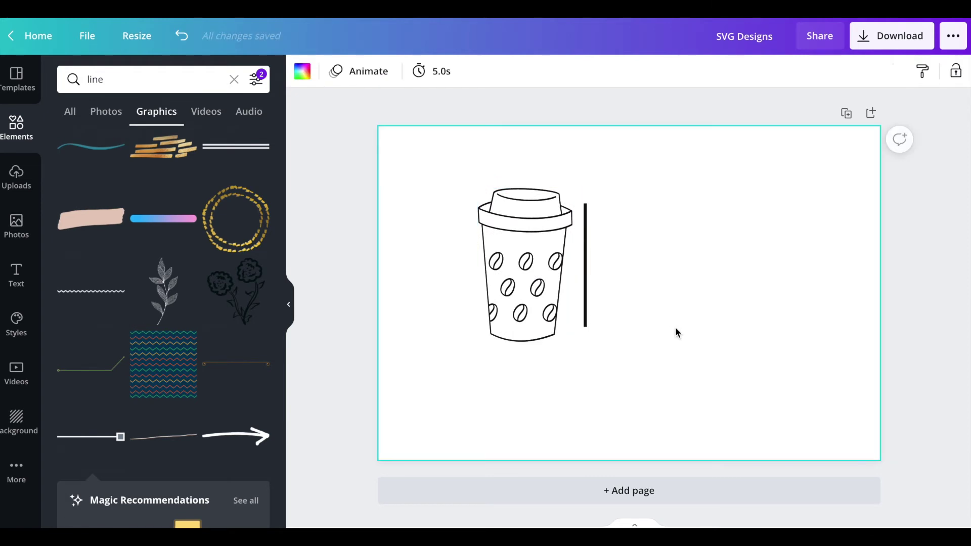
{"action": "left_click", "coordinate": [105, 78]}
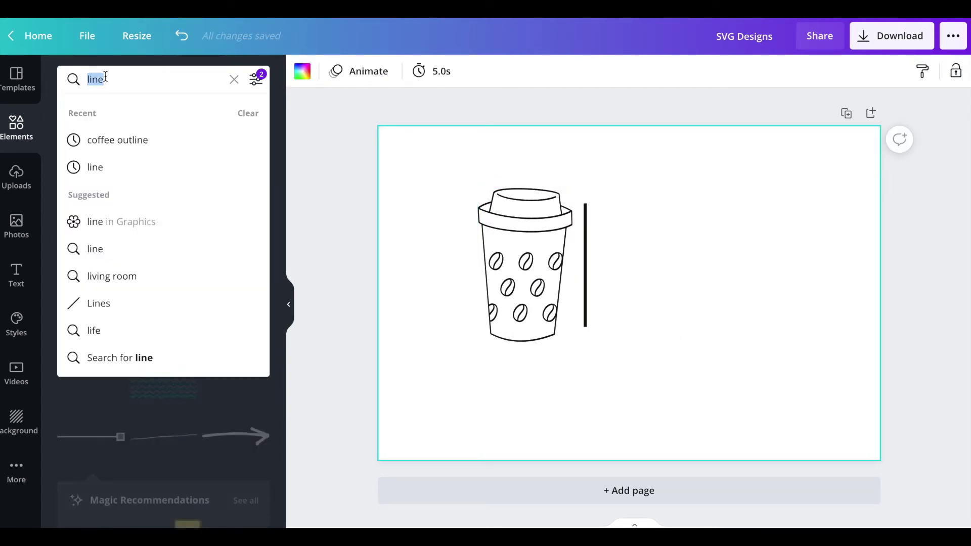
Step: Search 'target' and place the red target, resized, just right of the divider
{"action": "type", "text": "target"}
{"action": "key", "text": "Return"}
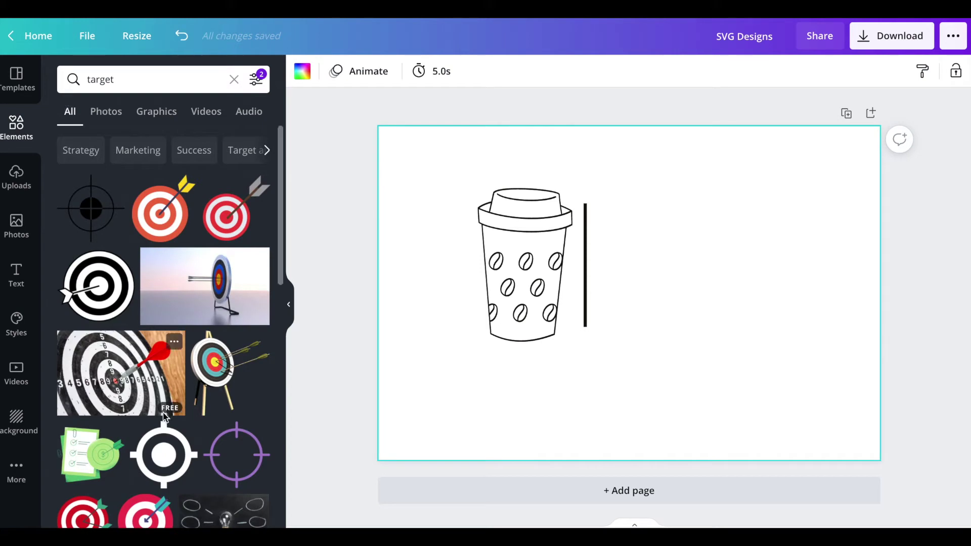
{"action": "scroll", "coordinate": [163, 416], "scroll_direction": "down", "scroll_amount": 7}
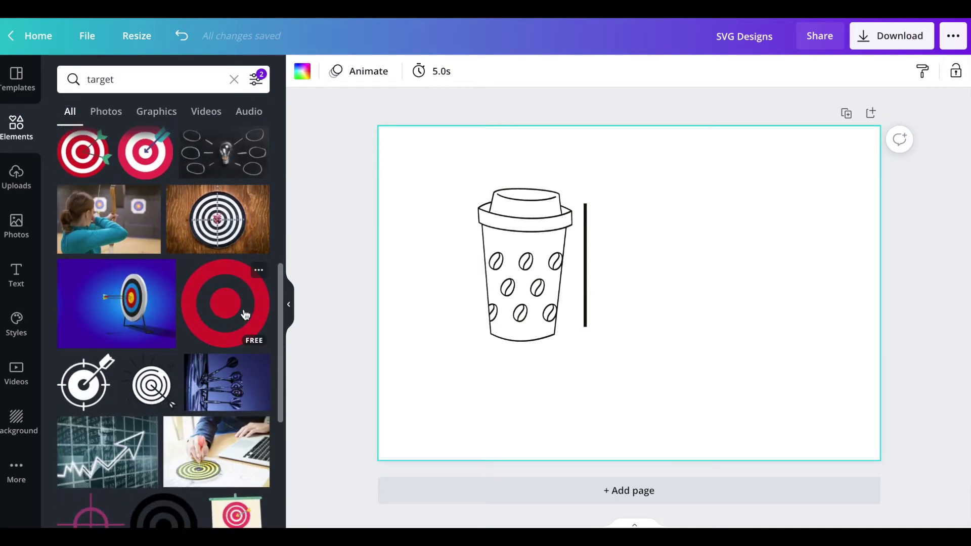
{"action": "left_click", "coordinate": [231, 318]}
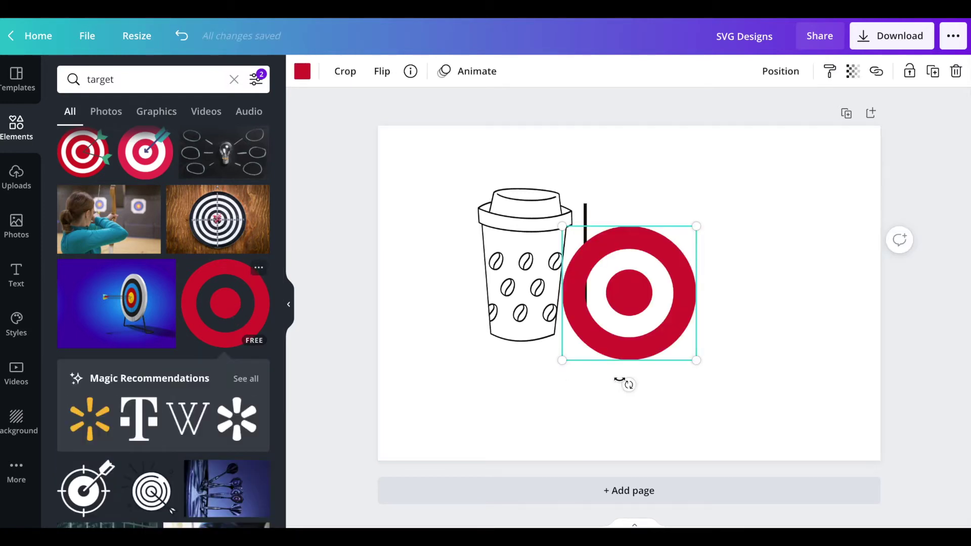
{"action": "left_click_drag", "start_coordinate": [657, 310], "coordinate": [674, 289]}
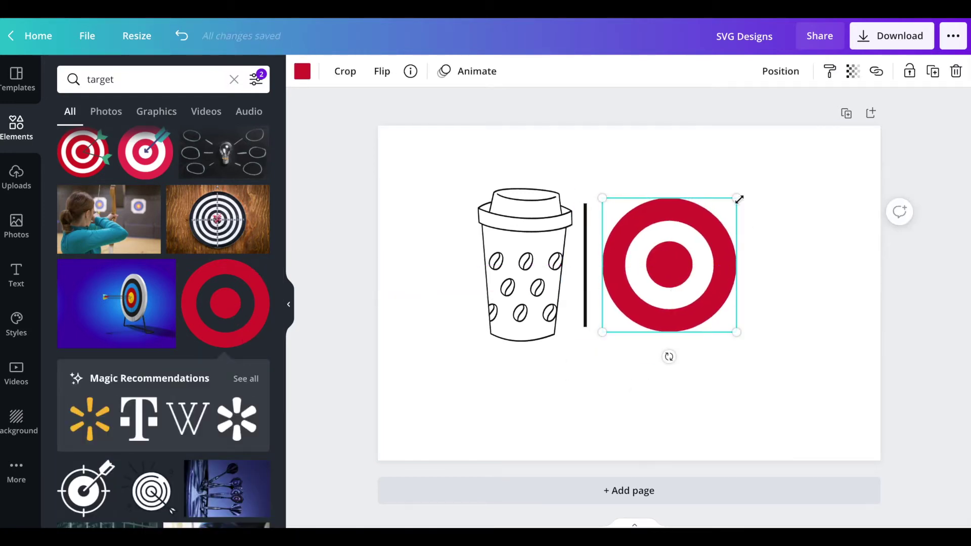
{"action": "left_click_drag", "start_coordinate": [710, 222], "coordinate": [708, 221]}
{"action": "mouse_move", "coordinate": [656, 273]}
{"action": "left_mouse_down"}
{"action": "mouse_move", "coordinate": [651, 240]}
{"action": "mouse_move", "coordinate": [650, 261]}
{"action": "left_mouse_up"}
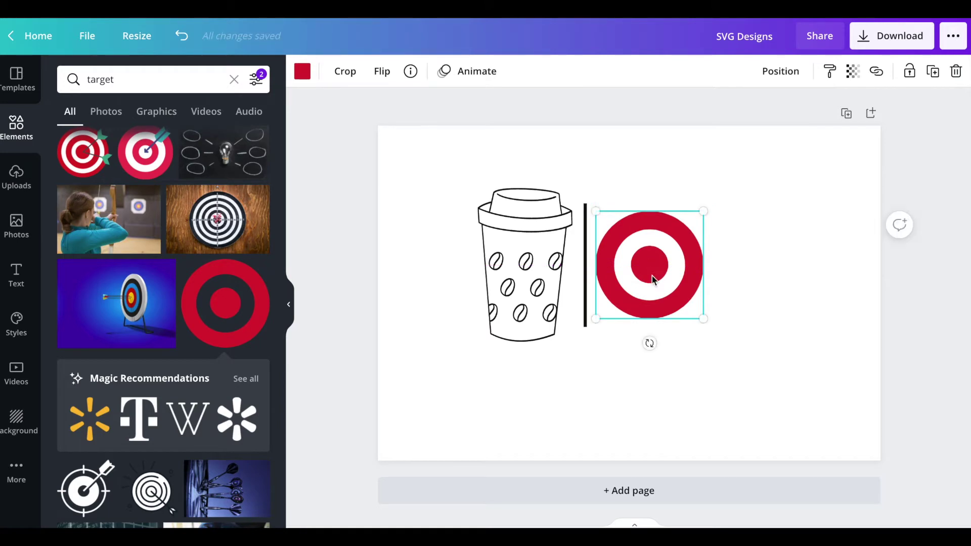
Step: Scale the coffee cup down slightly and move it toward the divider line
{"action": "left_click", "coordinate": [510, 238]}
{"action": "left_click_drag", "start_coordinate": [473, 188], "coordinate": [498, 222]}
{"action": "left_click_drag", "start_coordinate": [514, 287], "coordinate": [506, 273]}
{"action": "left_click", "coordinate": [747, 324]}
{"action": "left_click", "coordinate": [626, 273]}
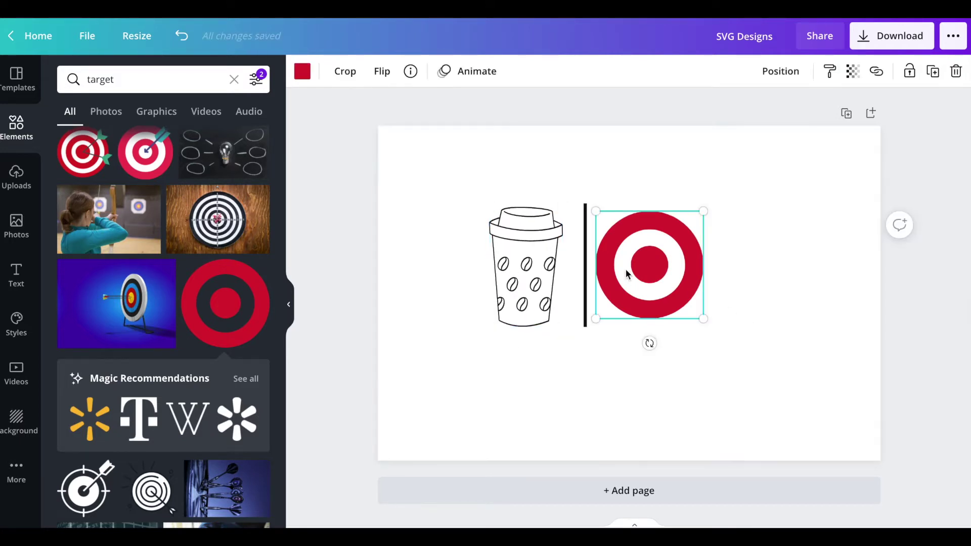
{"action": "left_click", "coordinate": [310, 75]}
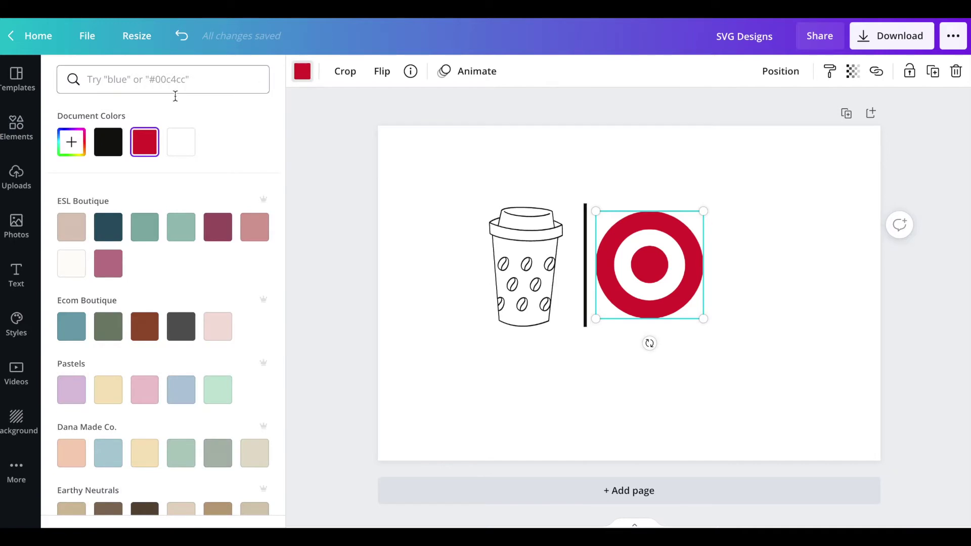
Step: Recolour the target black
{"action": "left_click", "coordinate": [112, 139]}
{"action": "left_click", "coordinate": [690, 380]}
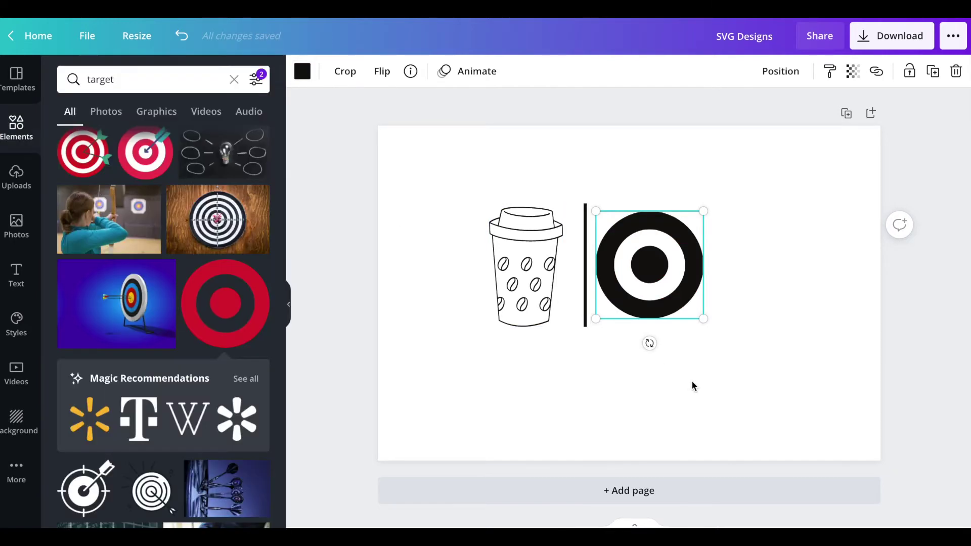
{"action": "left_click", "coordinate": [505, 321]}
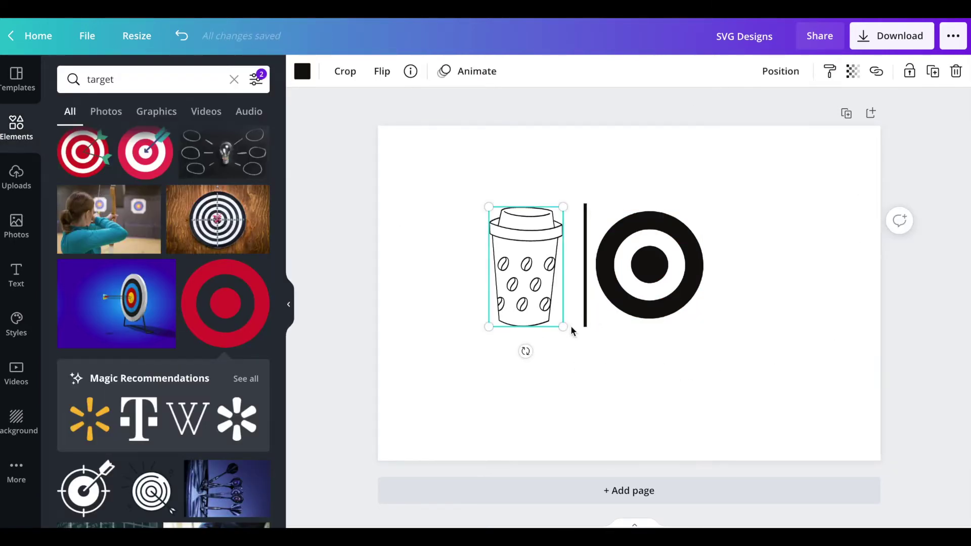
{"action": "left_click", "coordinate": [657, 373]}
Step: Shorten the divider and move it and the target closer to the cup
{"action": "left_click", "coordinate": [585, 318]}
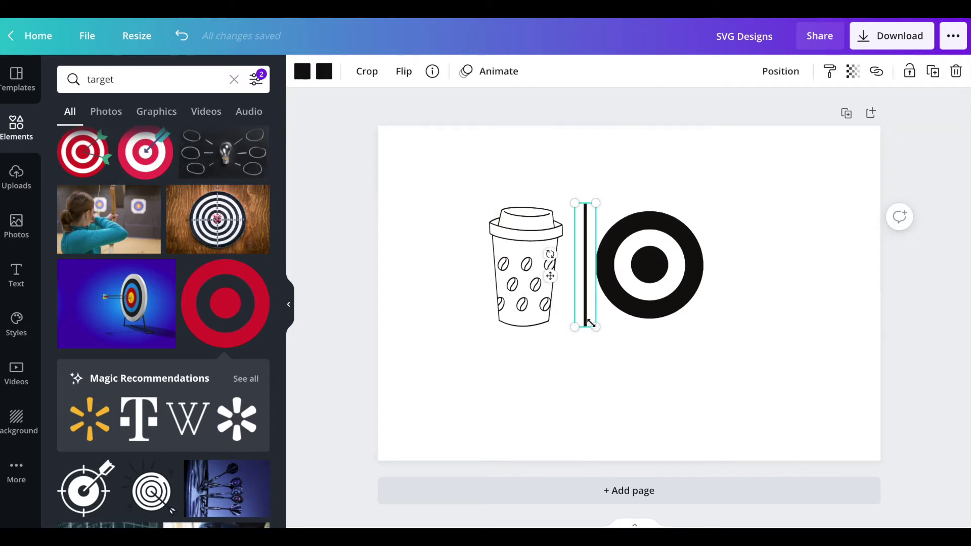
{"action": "left_click_drag", "start_coordinate": [596, 326], "coordinate": [594, 319]}
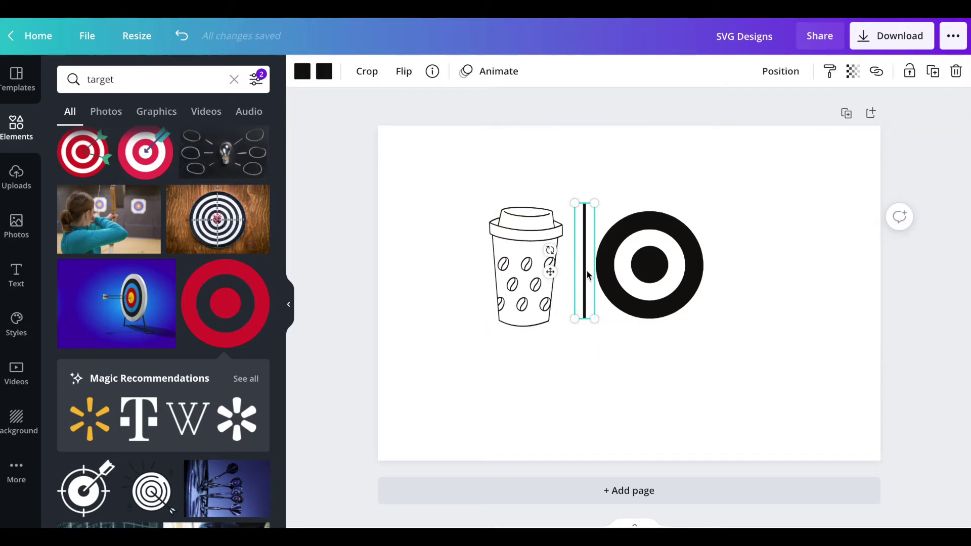
{"action": "mouse_move", "coordinate": [587, 271]}
{"action": "left_mouse_down"}
{"action": "mouse_move", "coordinate": [576, 297]}
{"action": "mouse_move", "coordinate": [583, 279]}
{"action": "left_mouse_up"}
{"action": "left_click", "coordinate": [660, 361]}
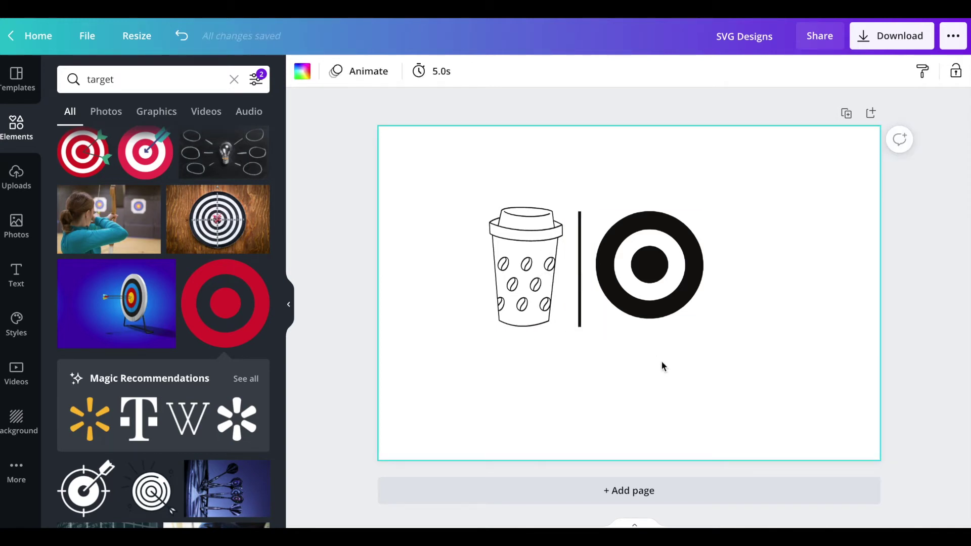
{"action": "left_click", "coordinate": [652, 303]}
{"action": "left_click_drag", "start_coordinate": [652, 303], "coordinate": [652, 300]}
{"action": "left_click", "coordinate": [736, 346]}
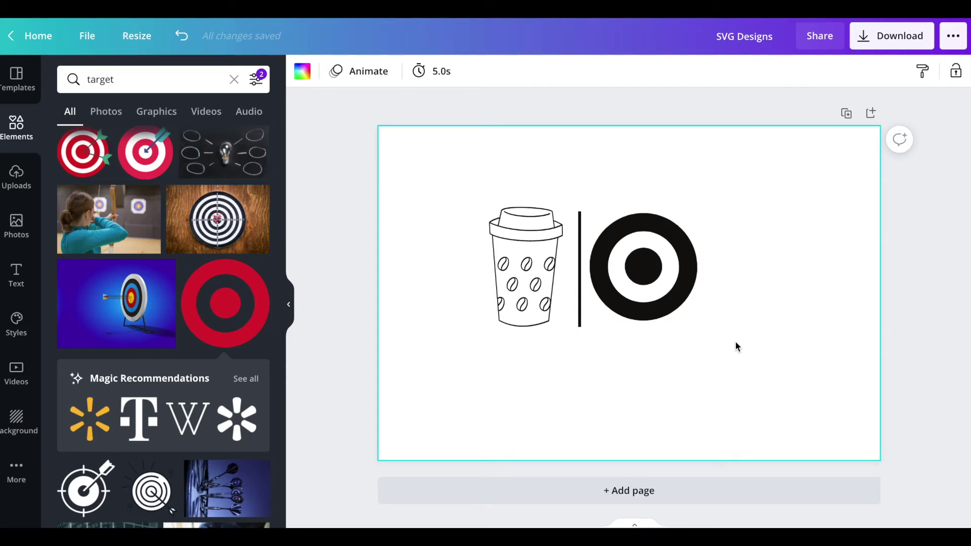
{"action": "left_click_drag", "start_coordinate": [471, 252], "coordinate": [721, 266]}
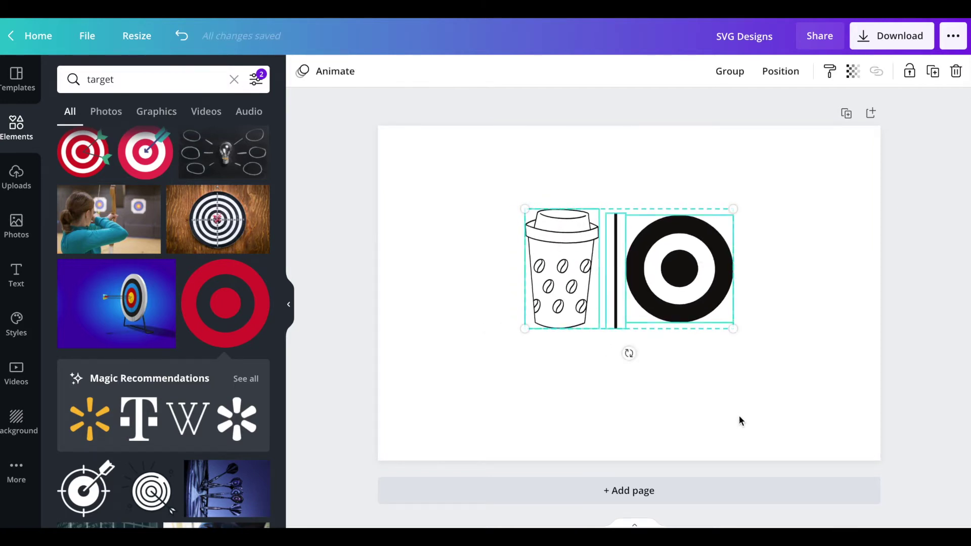
{"action": "left_click", "coordinate": [739, 421]}
Step: Add a size 82.1 heading reading 'Sips' below the coffee cup
{"action": "left_click", "coordinate": [19, 275]}
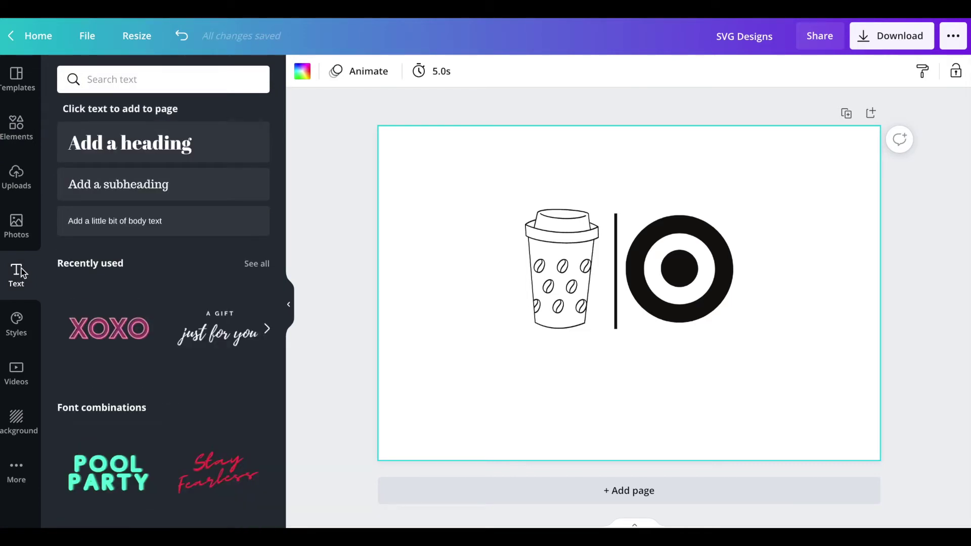
{"action": "left_click", "coordinate": [112, 147]}
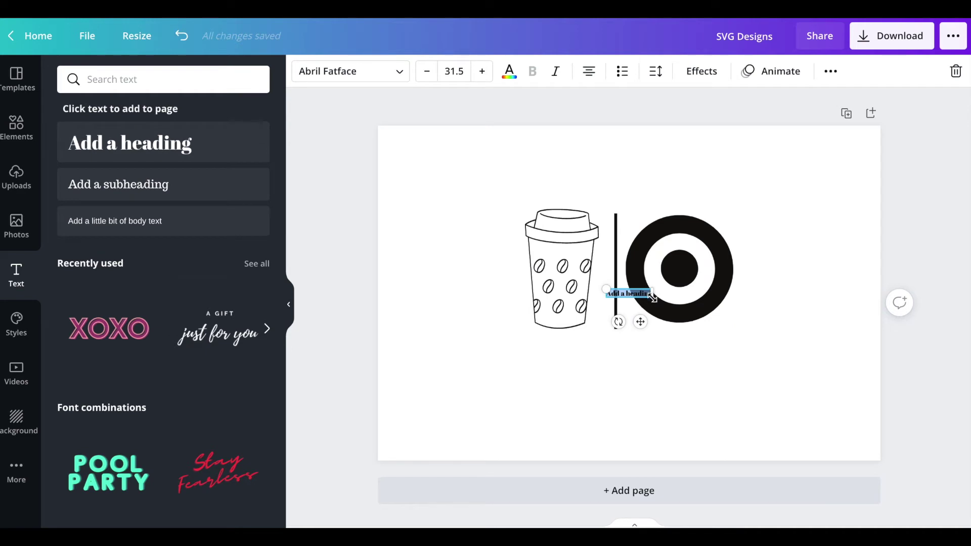
{"action": "left_click_drag", "start_coordinate": [652, 298], "coordinate": [726, 313]}
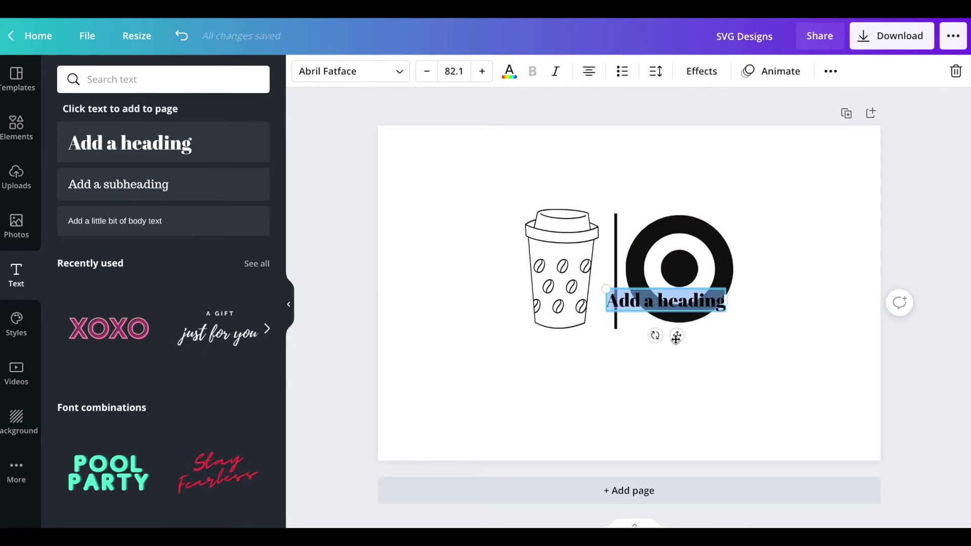
{"action": "left_click_drag", "start_coordinate": [675, 337], "coordinate": [574, 394]}
{"action": "type", "text": "S"}
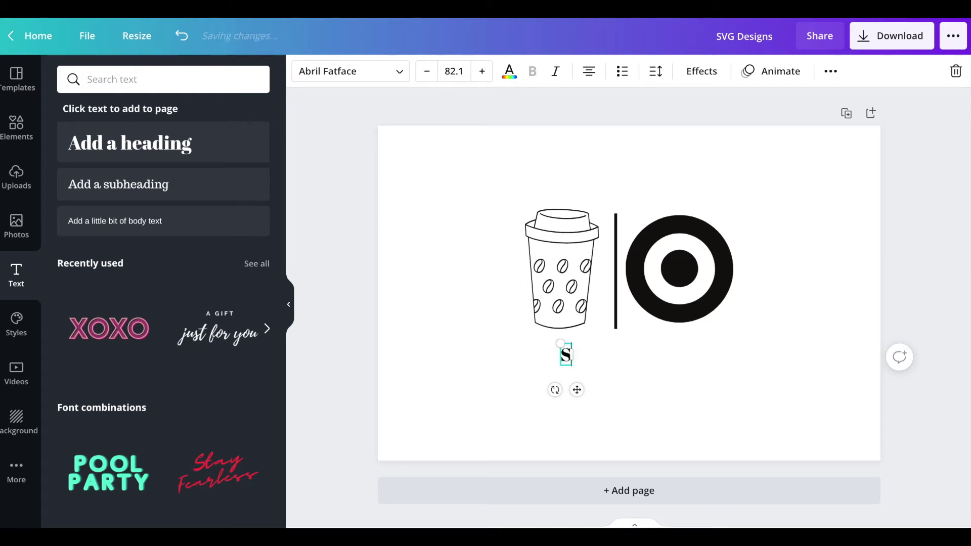
{"action": "type", "text": "ips"}
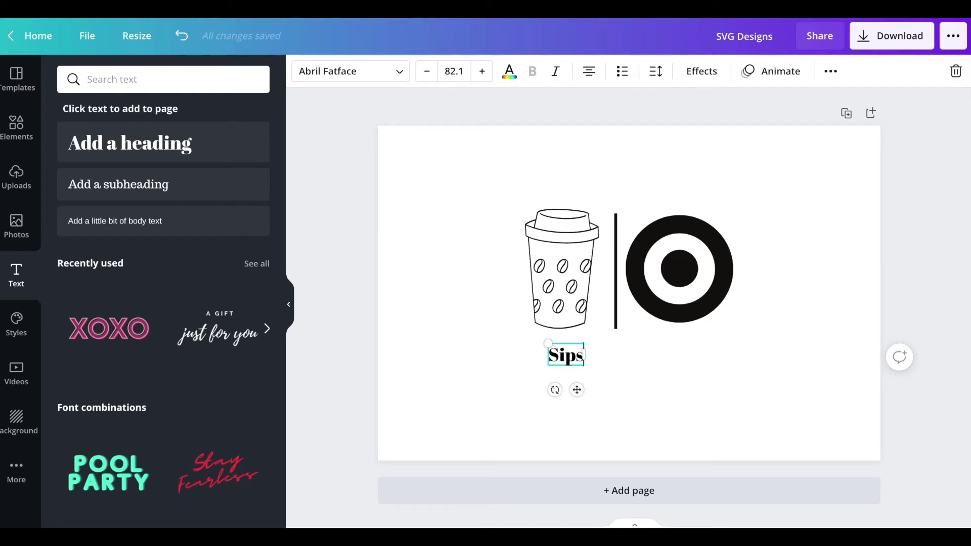
{"action": "left_click", "coordinate": [669, 413]}
{"action": "left_click", "coordinate": [565, 355]}
Step: Try the Amsterdam fonts on 'Sips', settling on Amsterdam Three at size 148
{"action": "left_click", "coordinate": [309, 76]}
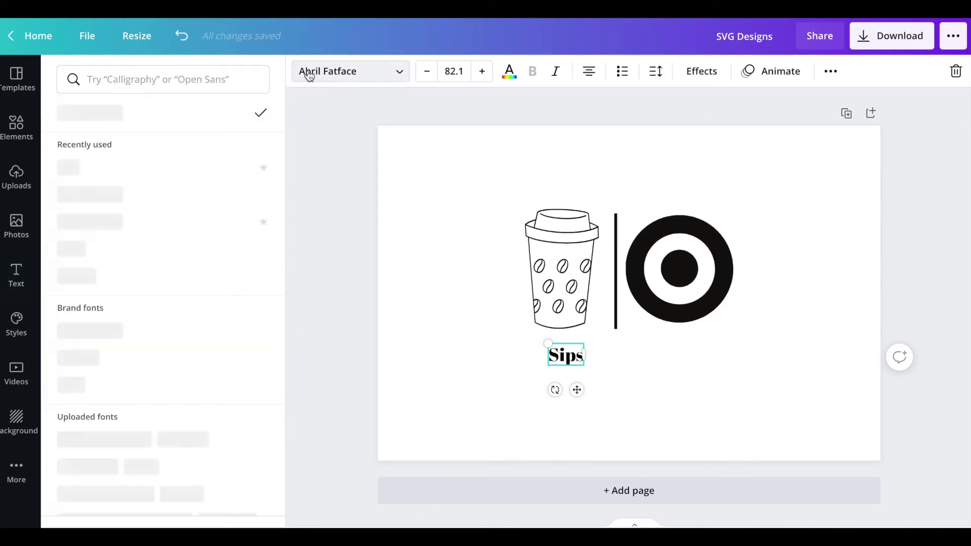
{"action": "left_click", "coordinate": [163, 79]}
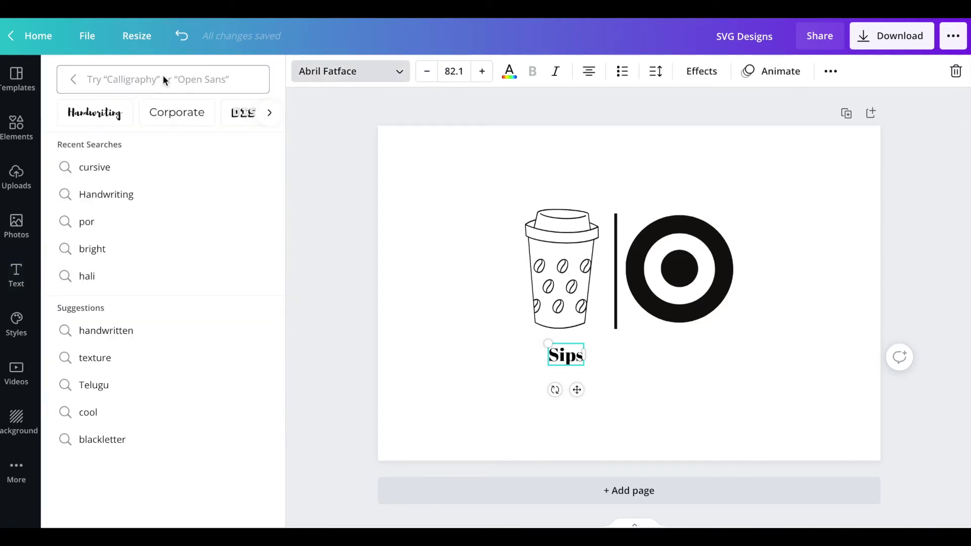
{"action": "left_click", "coordinate": [153, 75]}
{"action": "type", "text": "amster"}
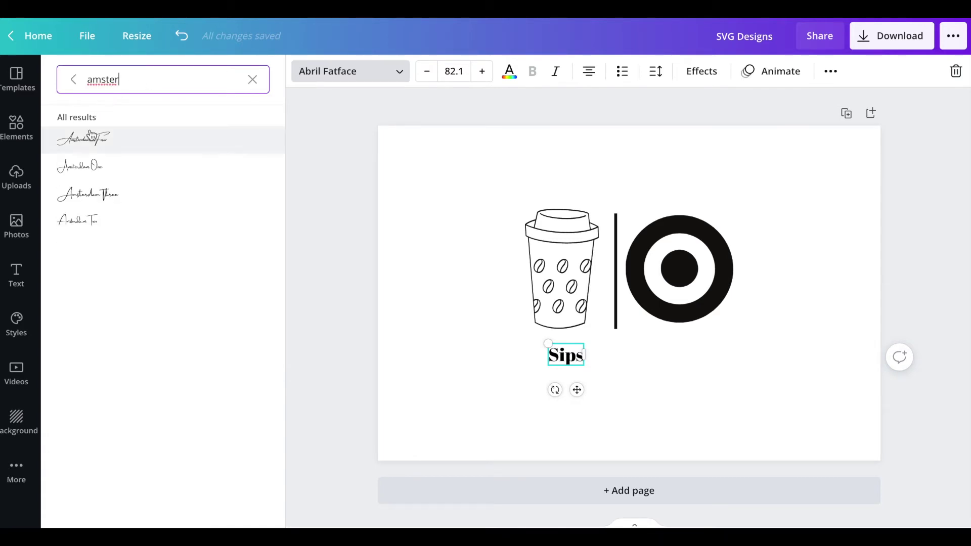
{"action": "left_click", "coordinate": [88, 140]}
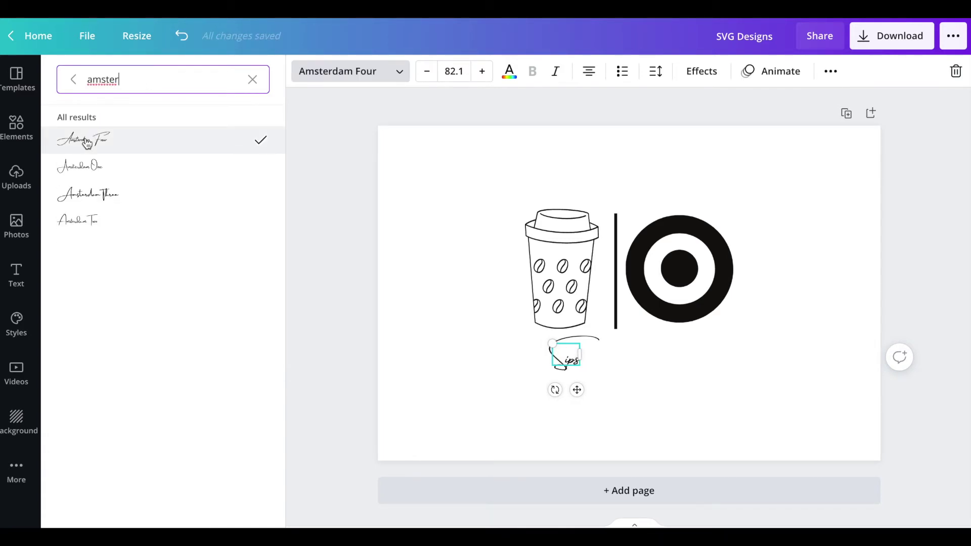
{"action": "left_click", "coordinate": [78, 171]}
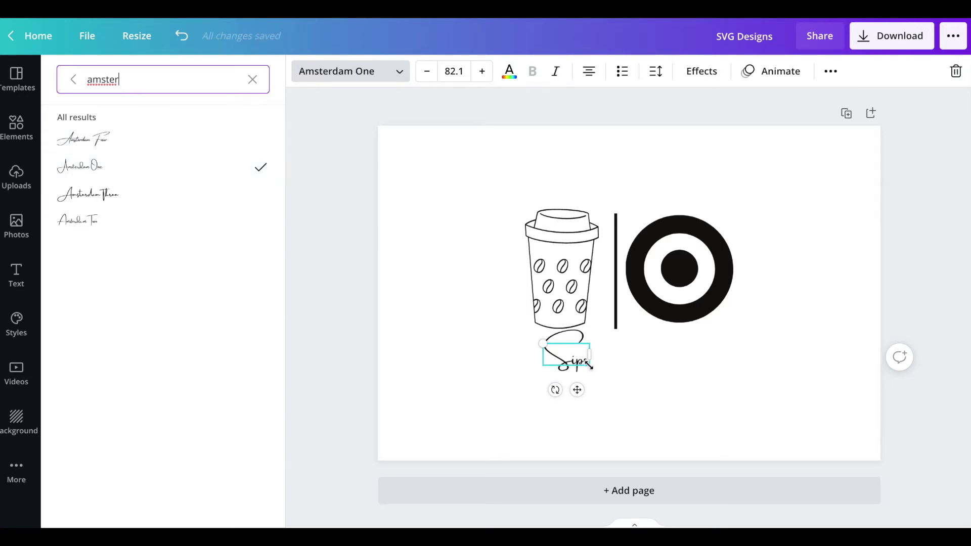
{"action": "left_click_drag", "start_coordinate": [619, 381], "coordinate": [575, 409]}
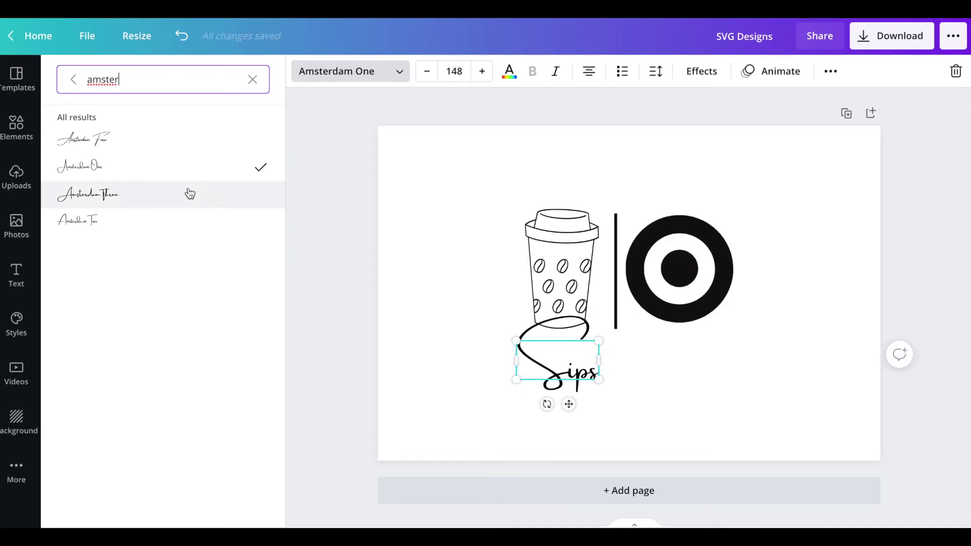
{"action": "left_click", "coordinate": [144, 206]}
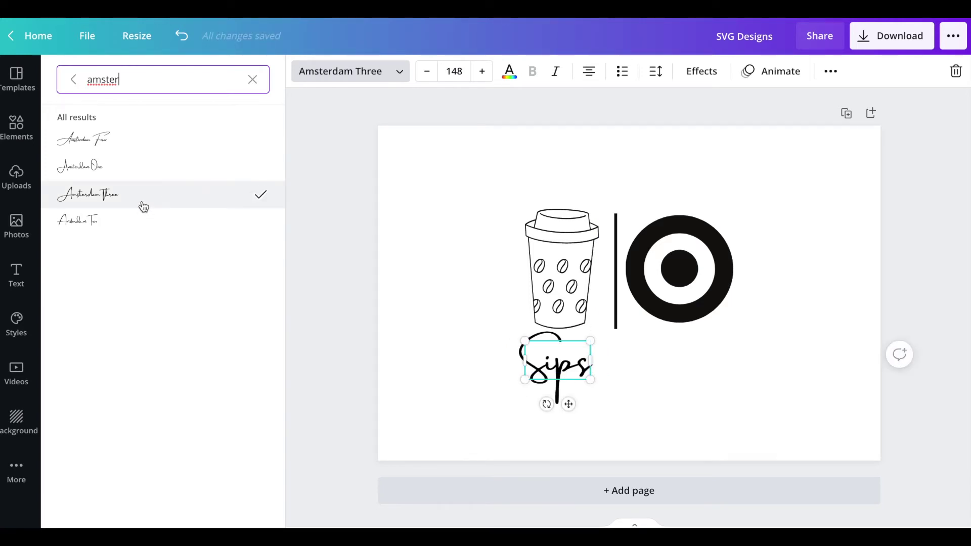
{"action": "left_click", "coordinate": [116, 226]}
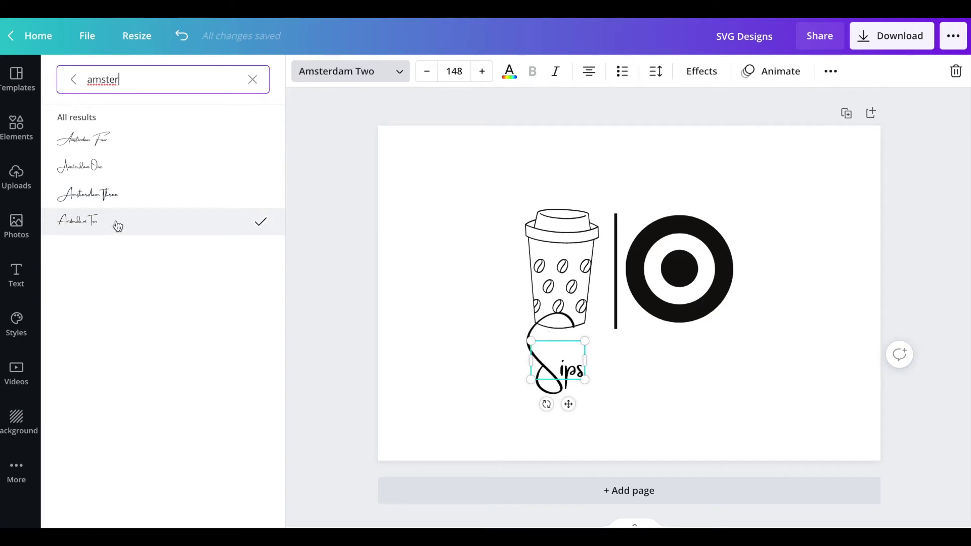
{"action": "left_click", "coordinate": [120, 201]}
{"action": "left_click", "coordinate": [642, 387]}
{"action": "left_click", "coordinate": [642, 386]}
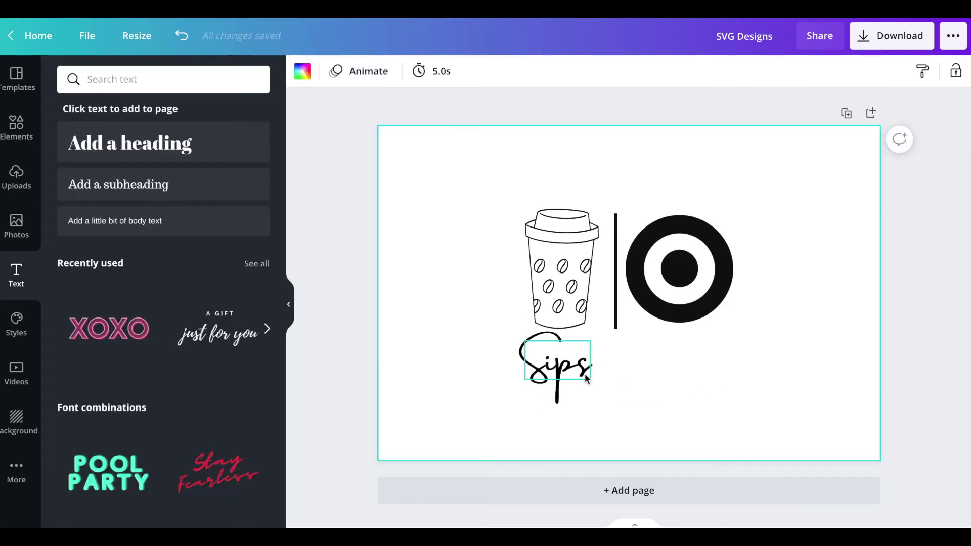
{"action": "left_click", "coordinate": [585, 374]}
Step: Duplicate the Sips text, change the copy to '&', and line it up beside Sips
{"action": "key", "text": "ctrl+d"}
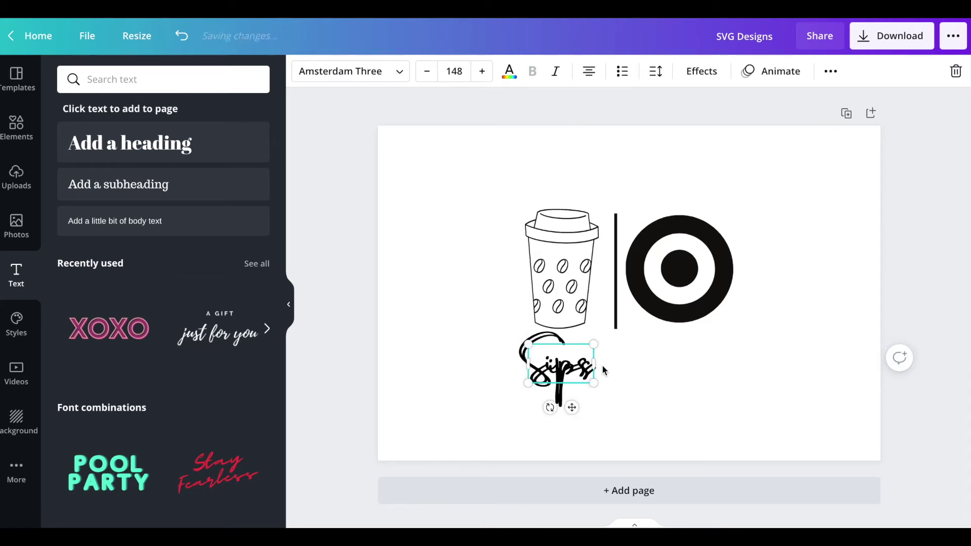
{"action": "left_click_drag", "start_coordinate": [570, 364], "coordinate": [639, 364]}
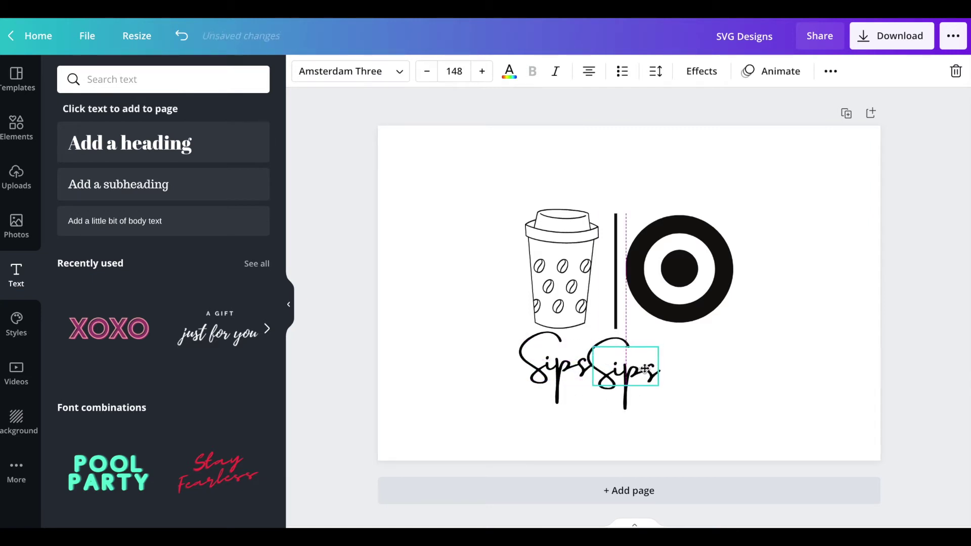
{"action": "double_click", "coordinate": [629, 364]}
{"action": "type", "text": "&"}
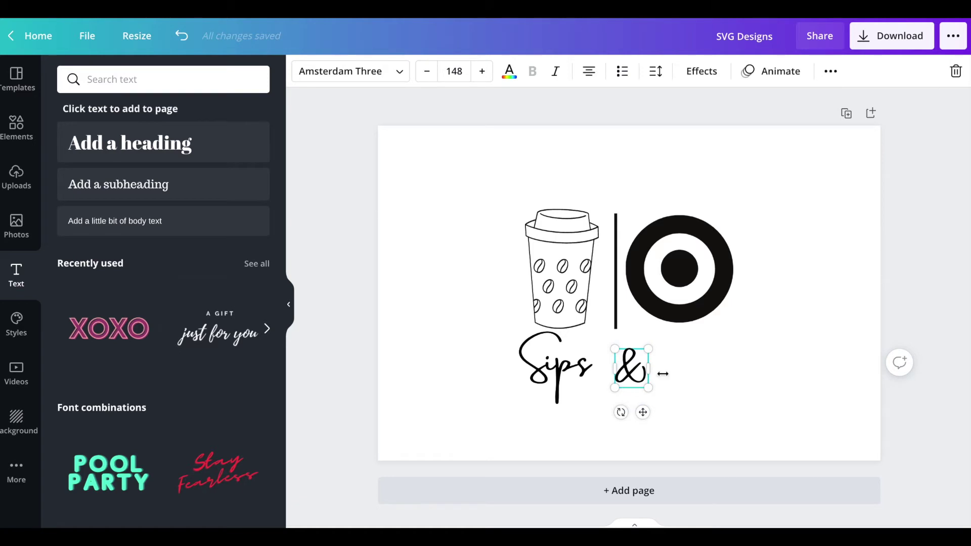
{"action": "left_click", "coordinate": [694, 393]}
{"action": "left_click", "coordinate": [635, 365]}
{"action": "left_click_drag", "start_coordinate": [636, 365], "coordinate": [619, 364]}
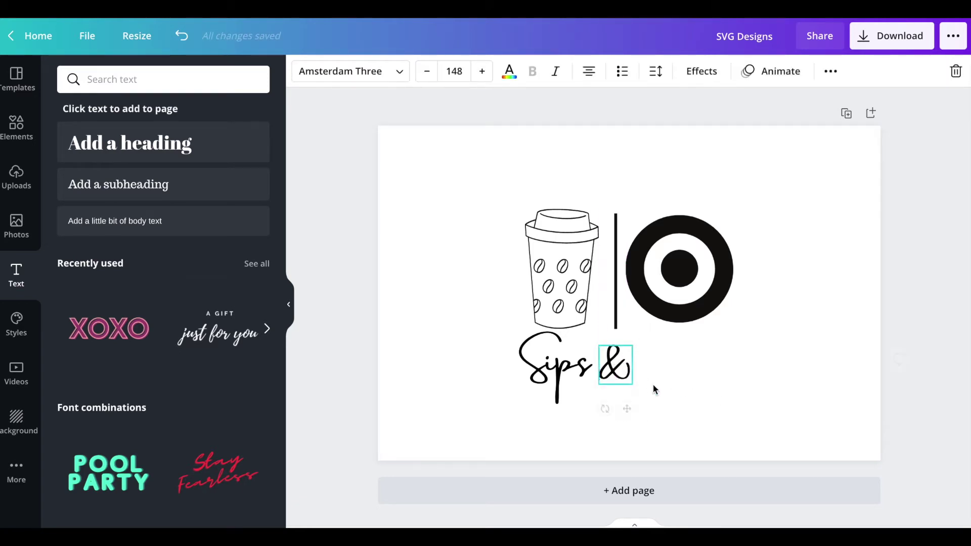
{"action": "left_click", "coordinate": [663, 392]}
{"action": "left_click", "coordinate": [605, 365]}
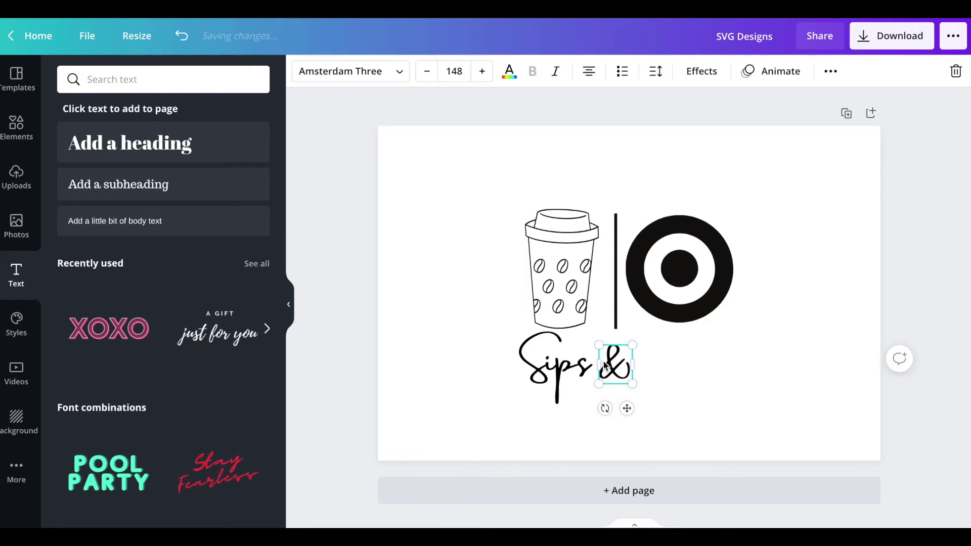
{"action": "left_click_drag", "start_coordinate": [604, 365], "coordinate": [604, 363]}
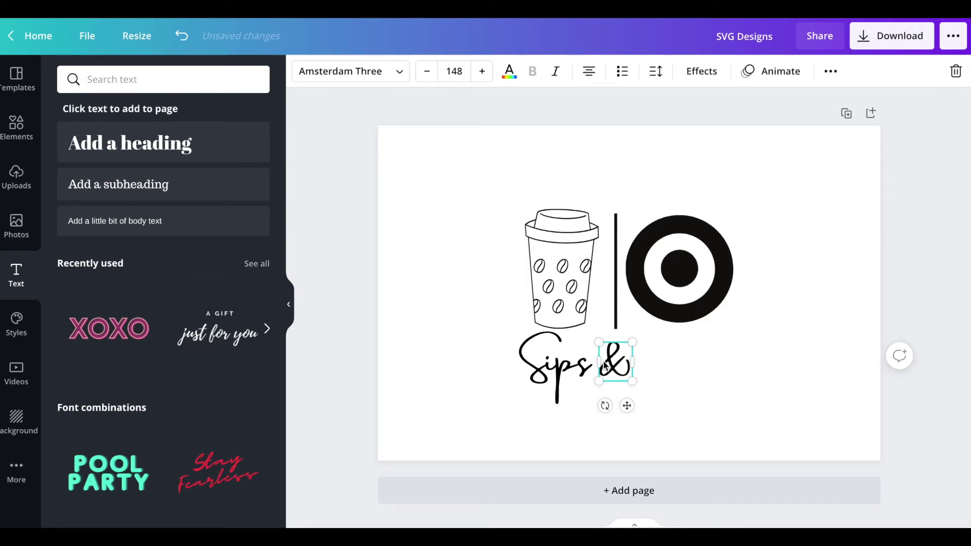
{"action": "left_click", "coordinate": [699, 388]}
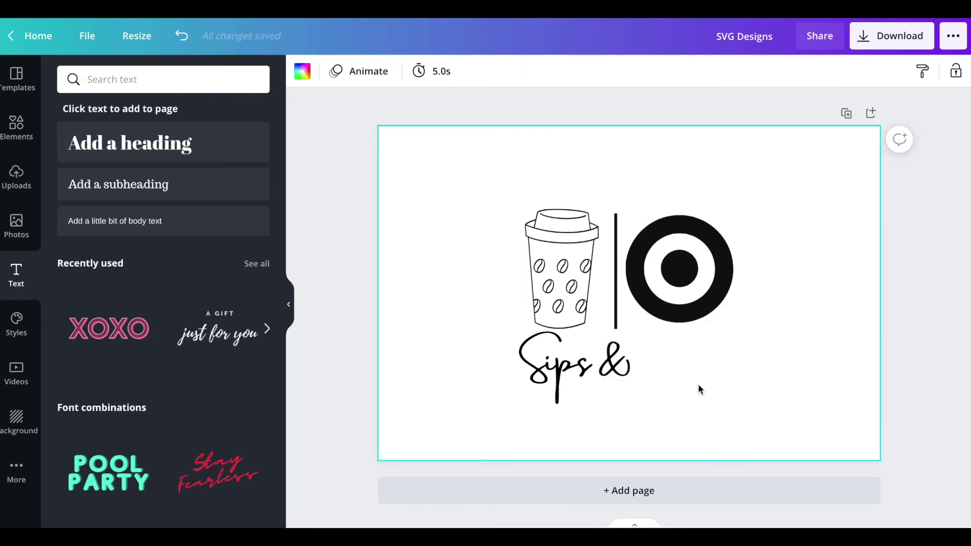
Step: Add another copy to the right of the ampersand and change it to 'Trips'
{"action": "key", "text": "ctrl+v"}
{"action": "left_click_drag", "start_coordinate": [579, 370], "coordinate": [690, 358]}
{"action": "double_click", "coordinate": [672, 355]}
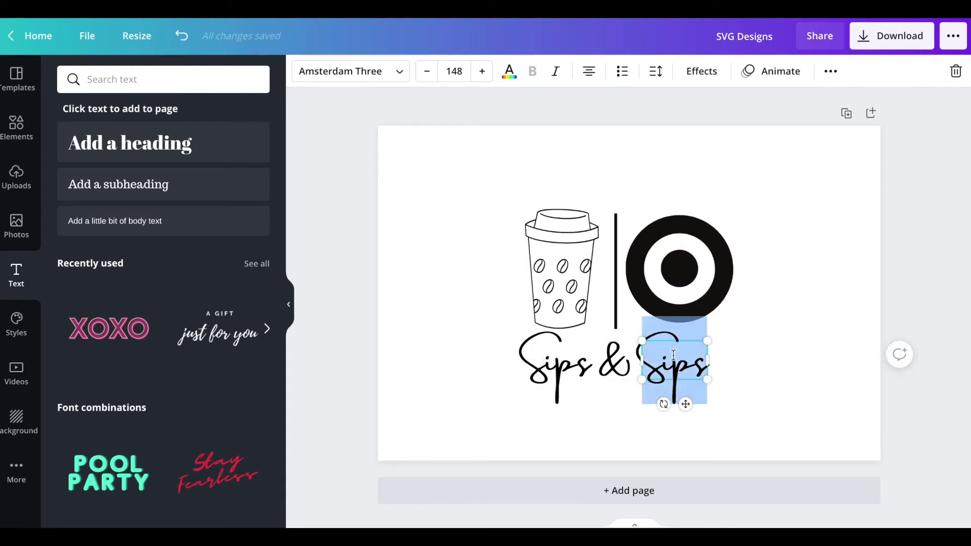
{"action": "type", "text": "Trips"}
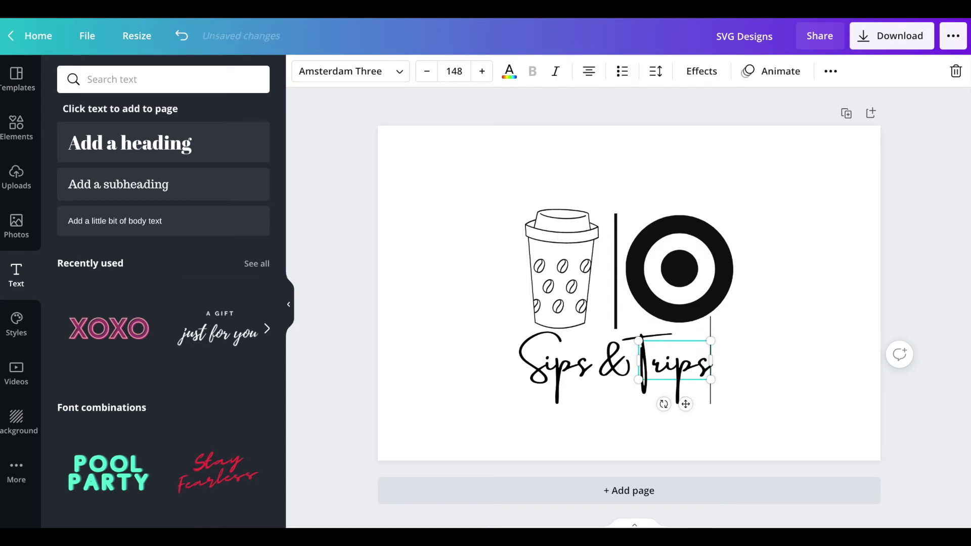
{"action": "left_click", "coordinate": [748, 379]}
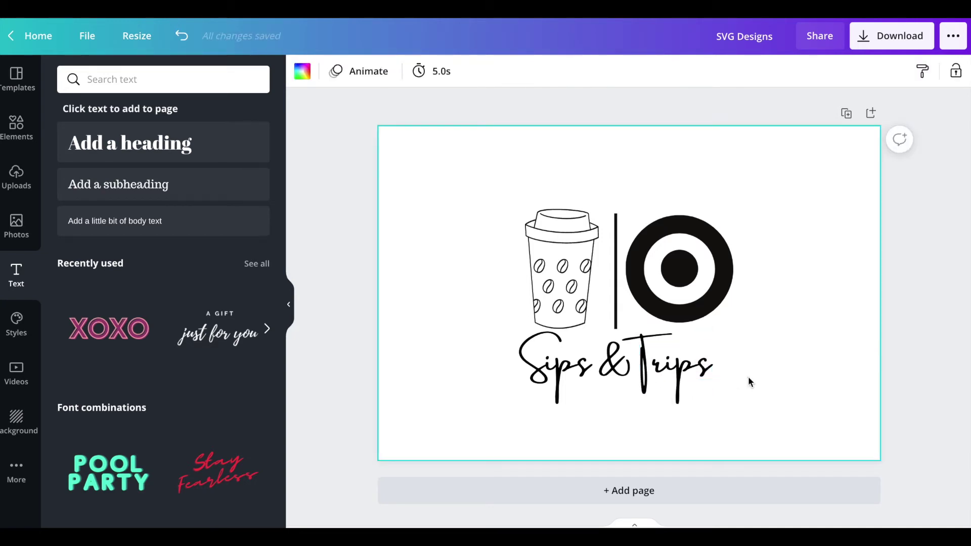
{"action": "left_click", "coordinate": [704, 374]}
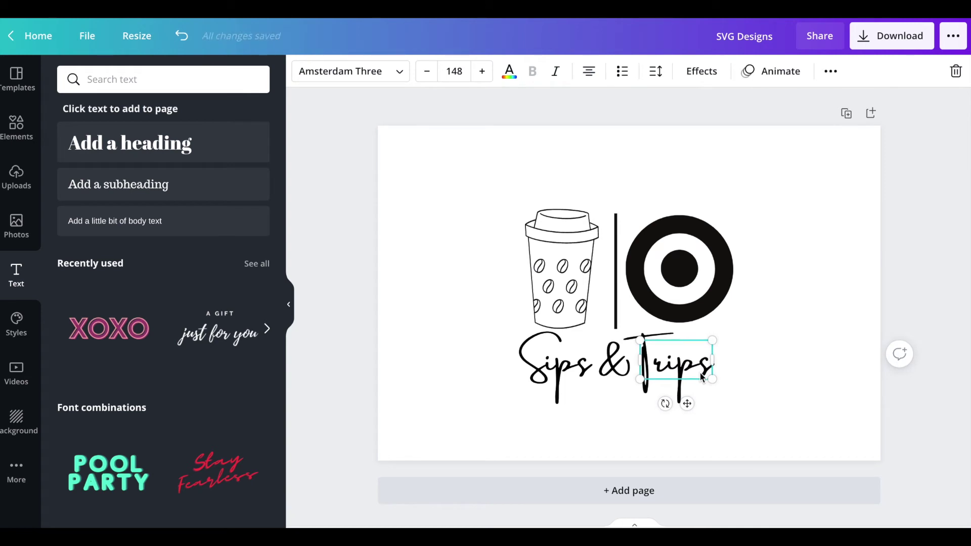
{"action": "left_click", "coordinate": [842, 408]}
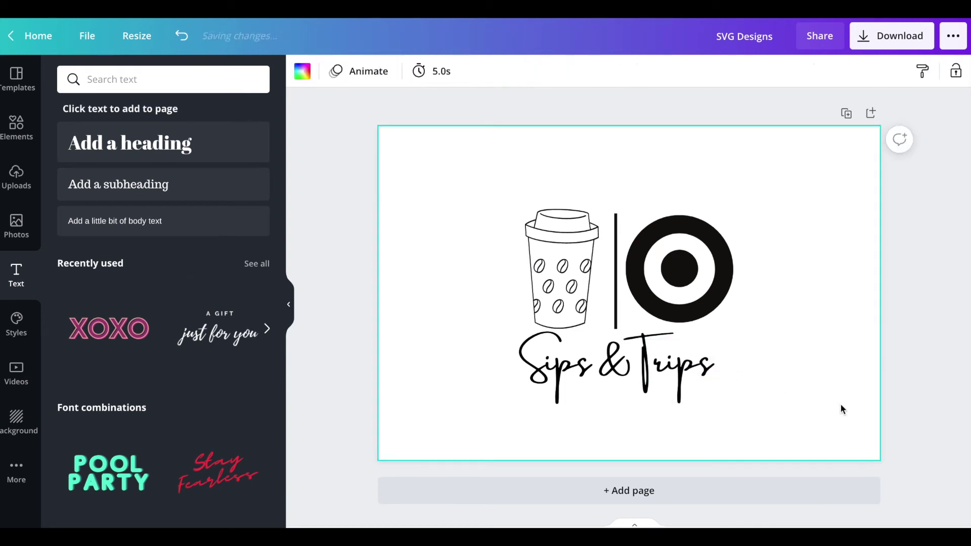
Step: Select all the logo pieces, enlarge them and centre the logo on the page
{"action": "left_click_drag", "start_coordinate": [736, 438], "coordinate": [471, 247]}
{"action": "left_click_drag", "start_coordinate": [616, 300], "coordinate": [546, 251]}
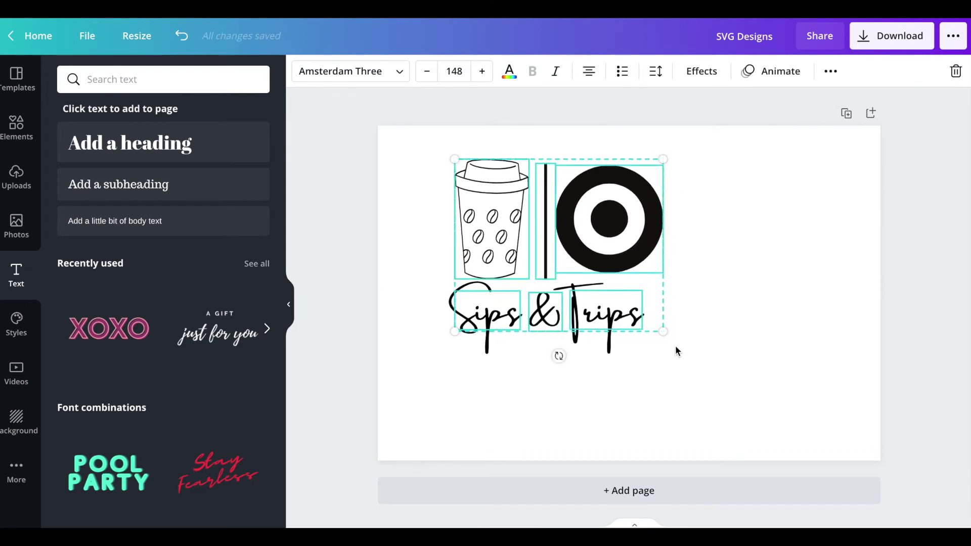
{"action": "left_click_drag", "start_coordinate": [811, 409], "coordinate": [796, 393]}
{"action": "left_click_drag", "start_coordinate": [641, 355], "coordinate": [667, 356]}
{"action": "left_click", "coordinate": [843, 359]}
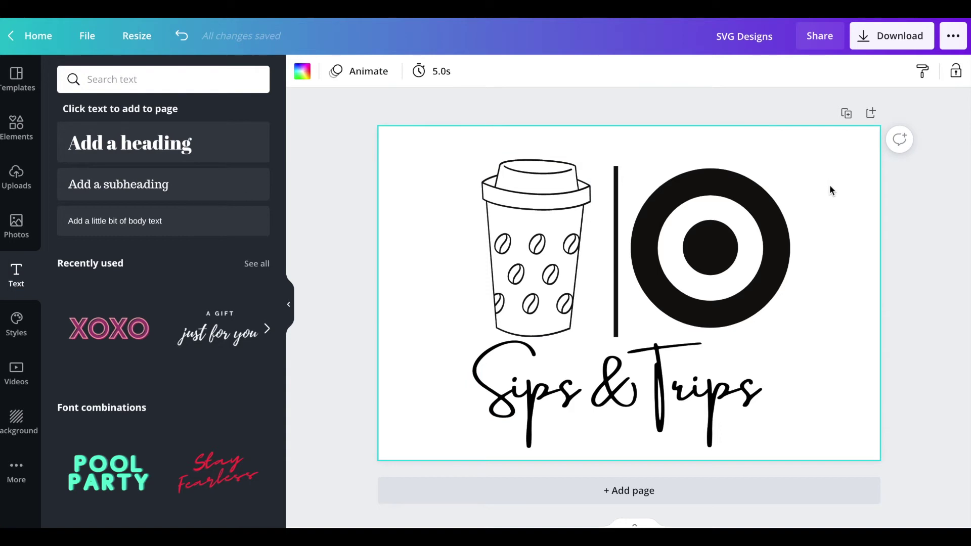
Step: Search graphics for 'coffee outline' and delete the bean-patterned coffee cup
{"action": "left_click", "coordinate": [17, 148]}
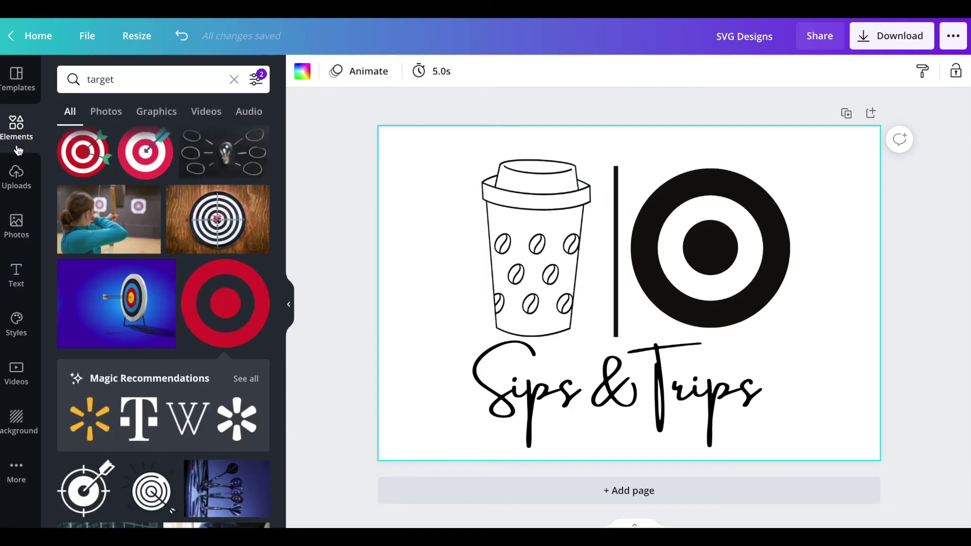
{"action": "left_click", "coordinate": [130, 82]}
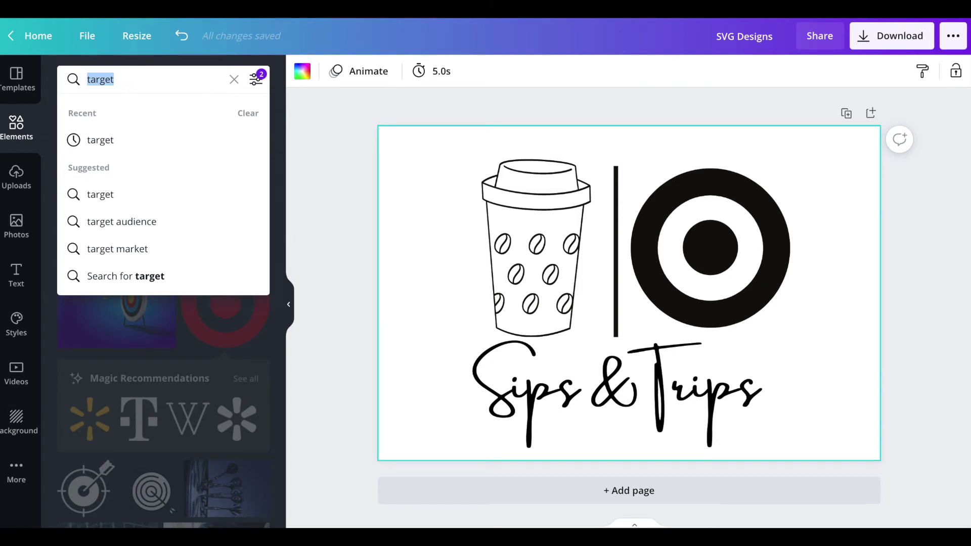
{"action": "type", "text": "coffee outline"}
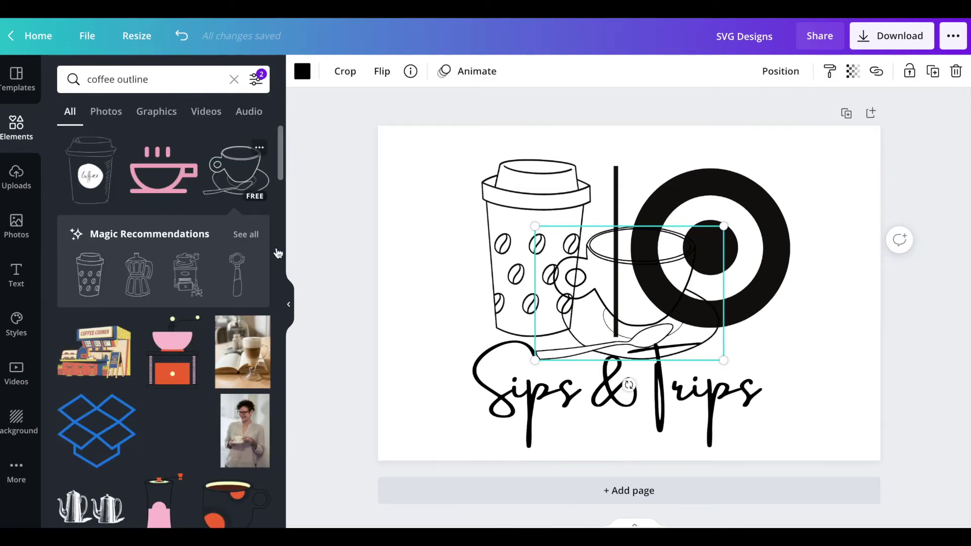
{"action": "left_click", "coordinate": [953, 71]}
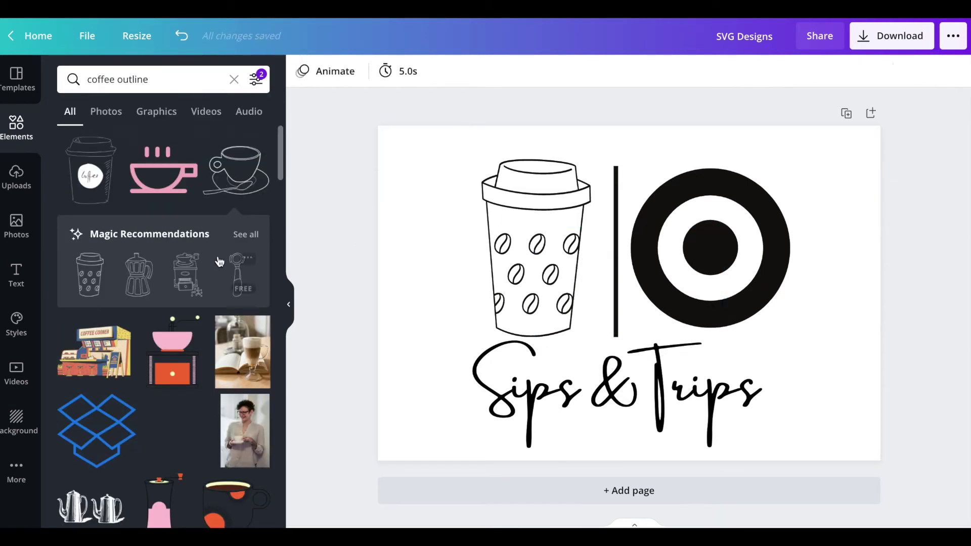
{"action": "left_click", "coordinate": [246, 235]}
{"action": "scroll", "coordinate": [161, 416], "scroll_direction": "down", "scroll_amount": 1}
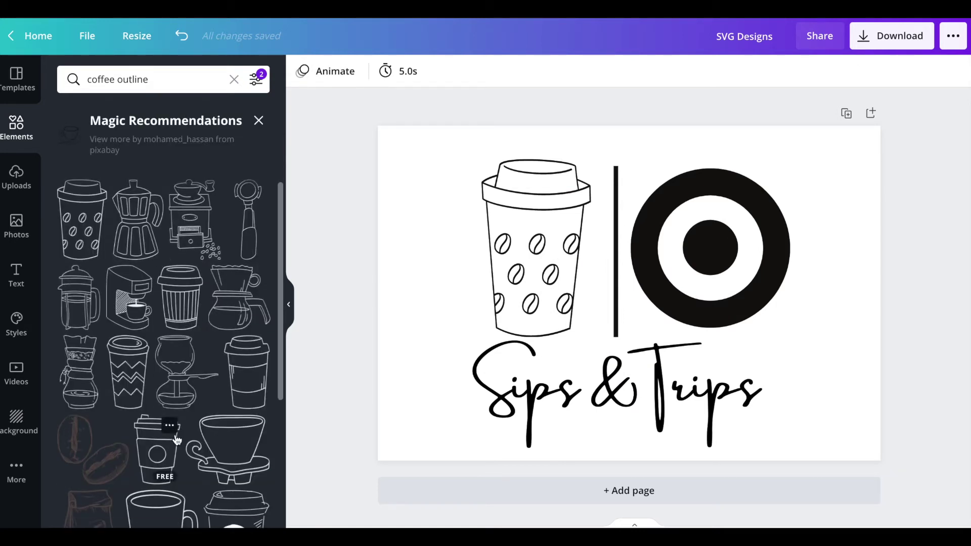
{"action": "left_click", "coordinate": [555, 175]}
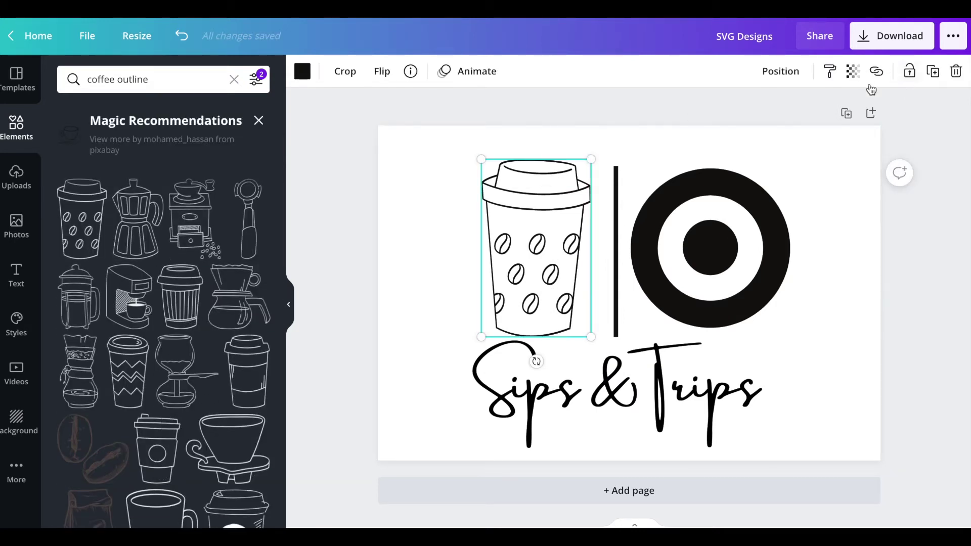
{"action": "left_click", "coordinate": [955, 71]}
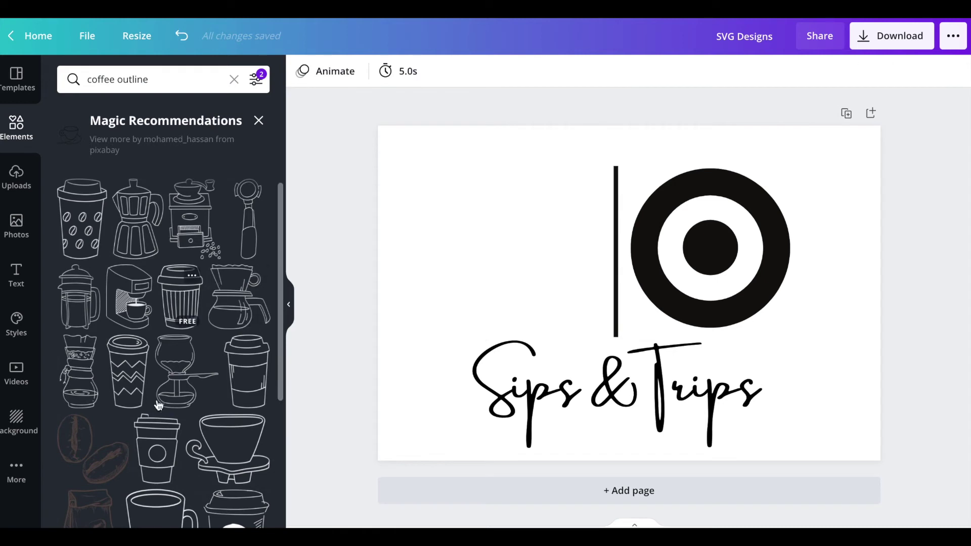
Step: Add the cup outline with a round label, enlarge it and place it left of the divider
{"action": "left_click", "coordinate": [154, 446]}
{"action": "left_click_drag", "start_coordinate": [602, 291], "coordinate": [497, 246]}
{"action": "left_click_drag", "start_coordinate": [571, 313], "coordinate": [584, 336]}
{"action": "mouse_move", "coordinate": [519, 288]}
{"action": "left_mouse_down"}
{"action": "mouse_move", "coordinate": [535, 277]}
{"action": "mouse_move", "coordinate": [522, 256]}
{"action": "mouse_move", "coordinate": [526, 278]}
{"action": "left_mouse_up"}
{"action": "left_click", "coordinate": [878, 370]}
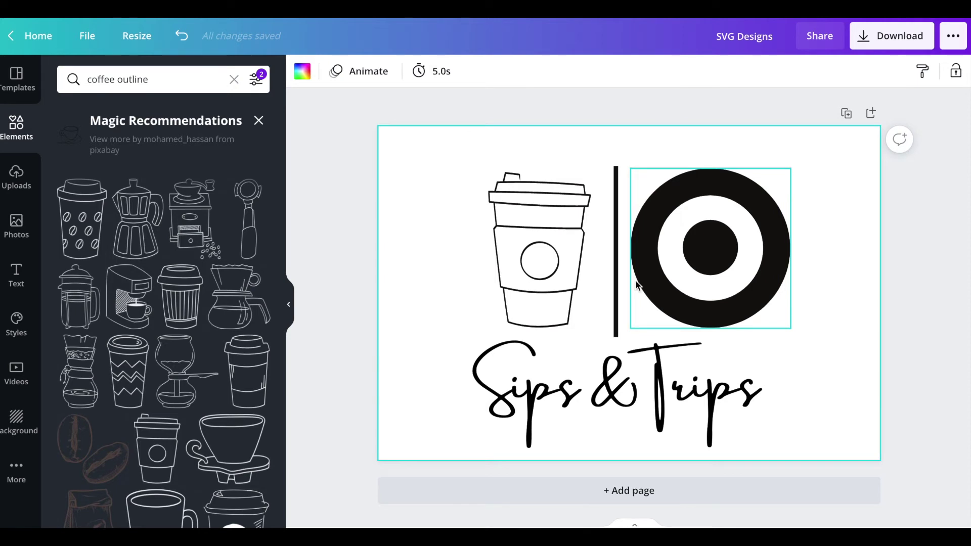
Step: Shrink the target circle and search the graphics library for 'target'
{"action": "left_click", "coordinate": [571, 314]}
{"action": "left_click", "coordinate": [726, 241]}
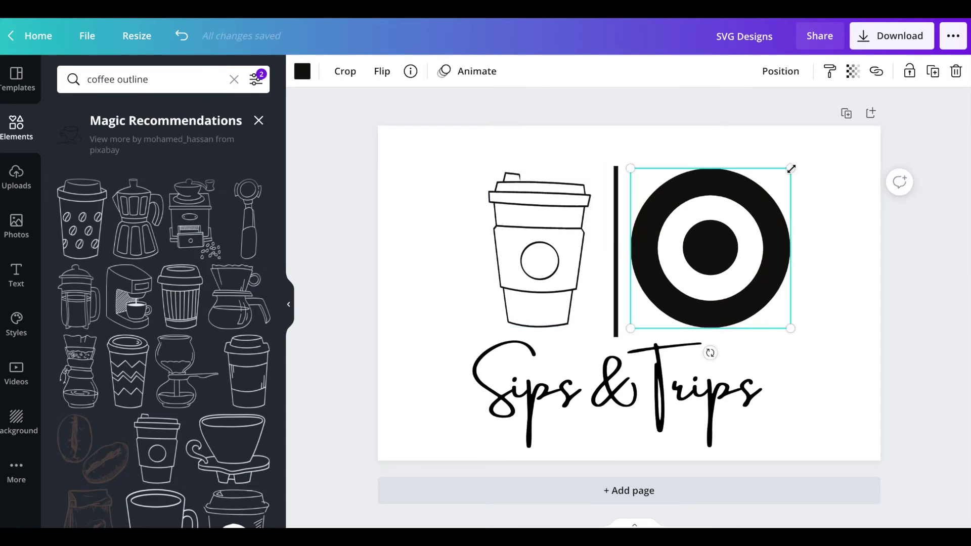
{"action": "left_click_drag", "start_coordinate": [790, 169], "coordinate": [745, 187]}
{"action": "left_click", "coordinate": [104, 79]}
{"action": "triple_click", "coordinate": [103, 78]}
{"action": "type", "text": "ta"}
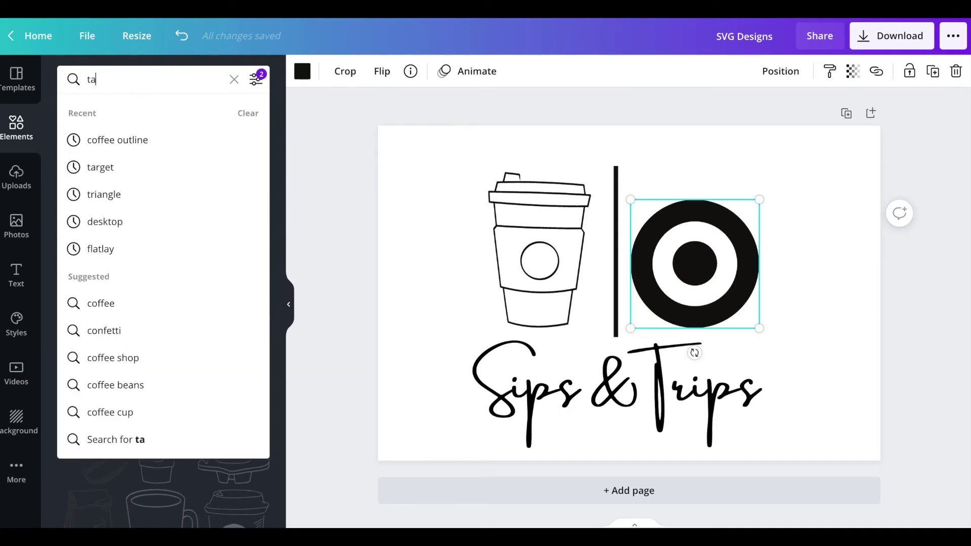
{"action": "type", "text": "rget"}
{"action": "key", "text": "Return"}
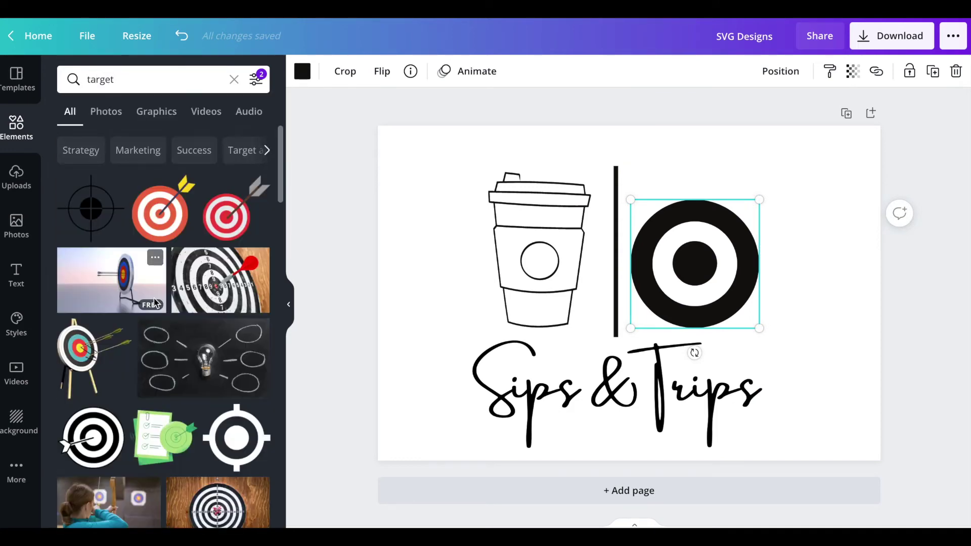
{"action": "scroll", "coordinate": [155, 302], "scroll_direction": "down", "scroll_amount": 10}
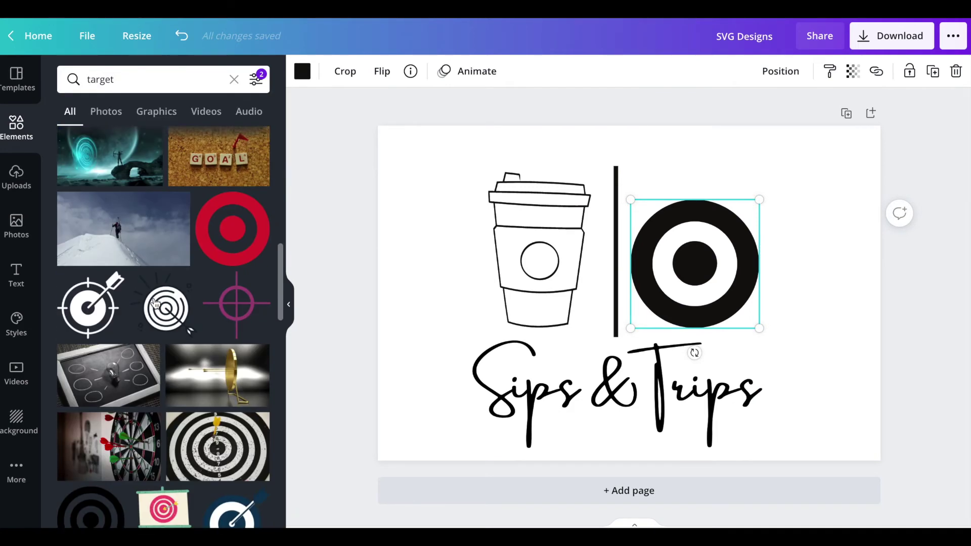
{"action": "scroll", "coordinate": [155, 304], "scroll_direction": "down", "scroll_amount": 5}
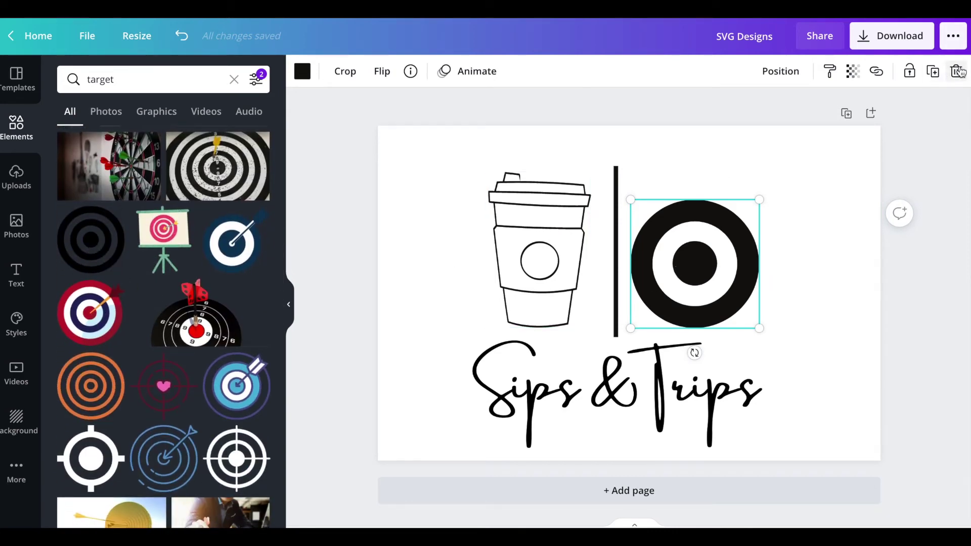
Step: Replace the small target with the large three-ring black target, placed right of the divider
{"action": "key", "text": "Delete"}
{"action": "left_click", "coordinate": [91, 243]}
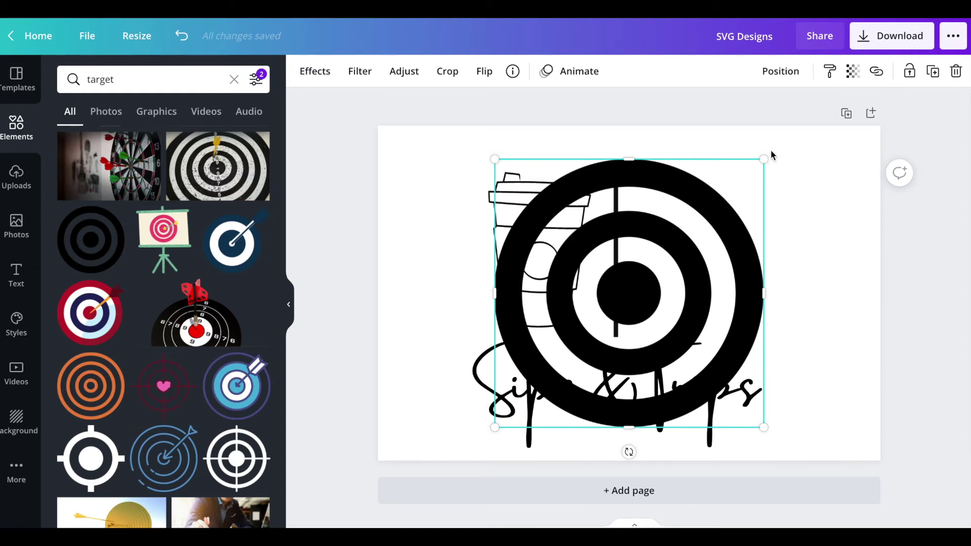
{"action": "left_click_drag", "start_coordinate": [713, 198], "coordinate": [574, 346]}
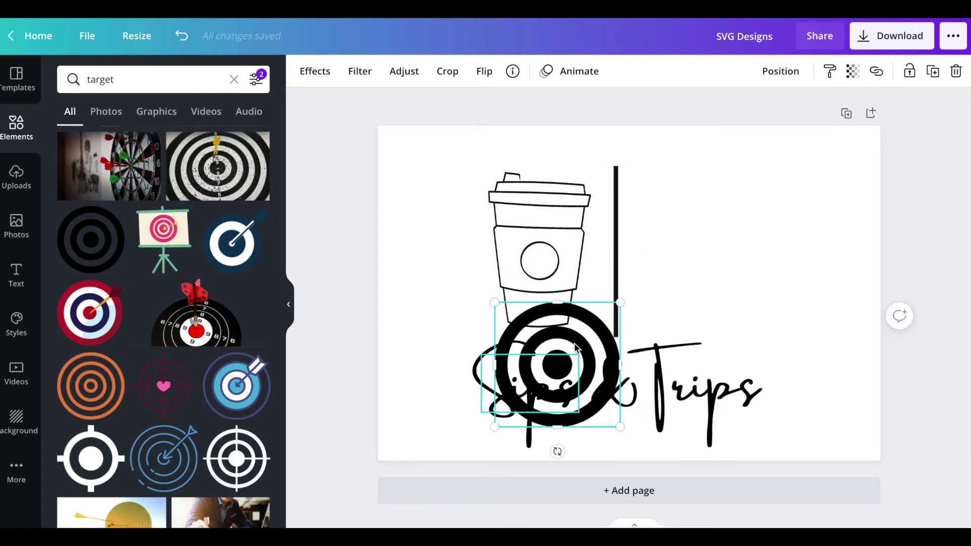
{"action": "left_click", "coordinate": [578, 356]}
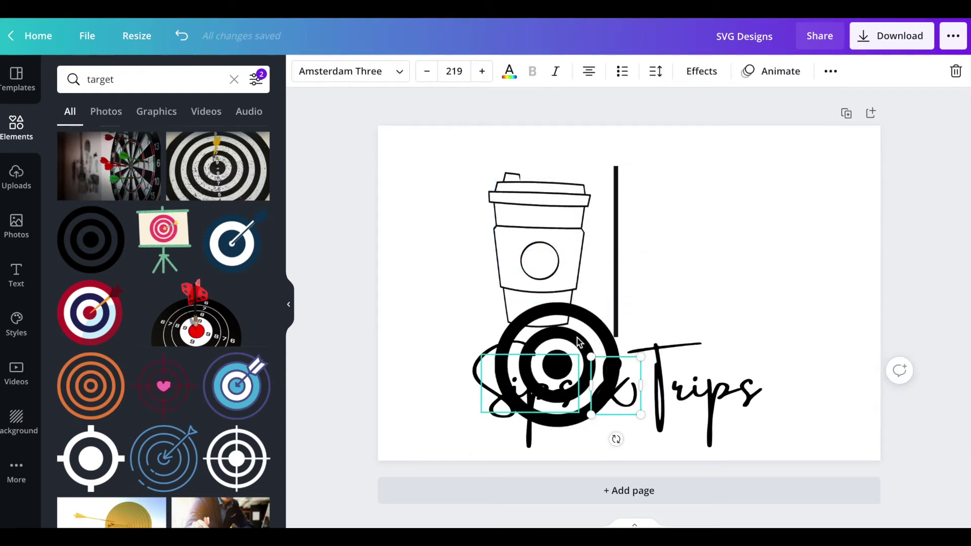
{"action": "left_click", "coordinate": [585, 329]}
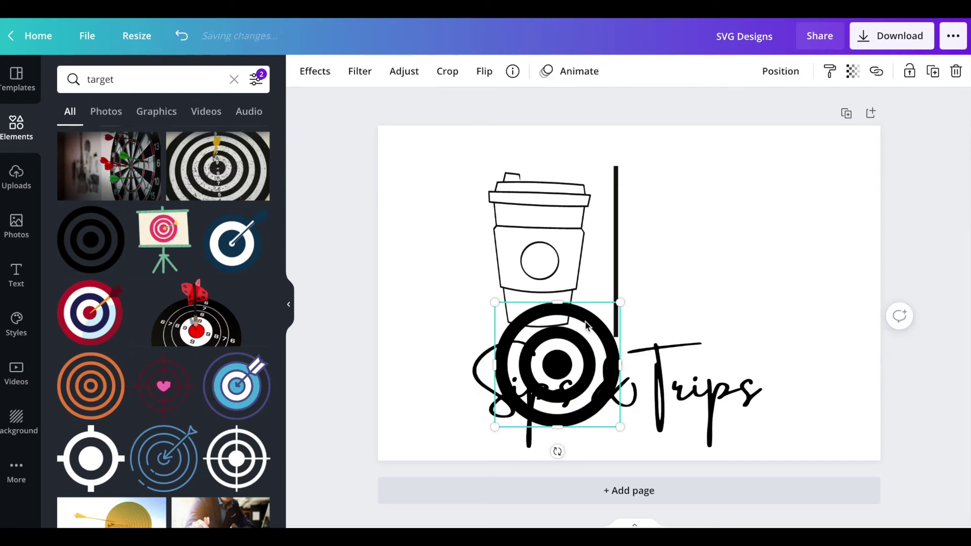
{"action": "left_click_drag", "start_coordinate": [586, 329], "coordinate": [720, 216]}
{"action": "left_click", "coordinate": [786, 247]}
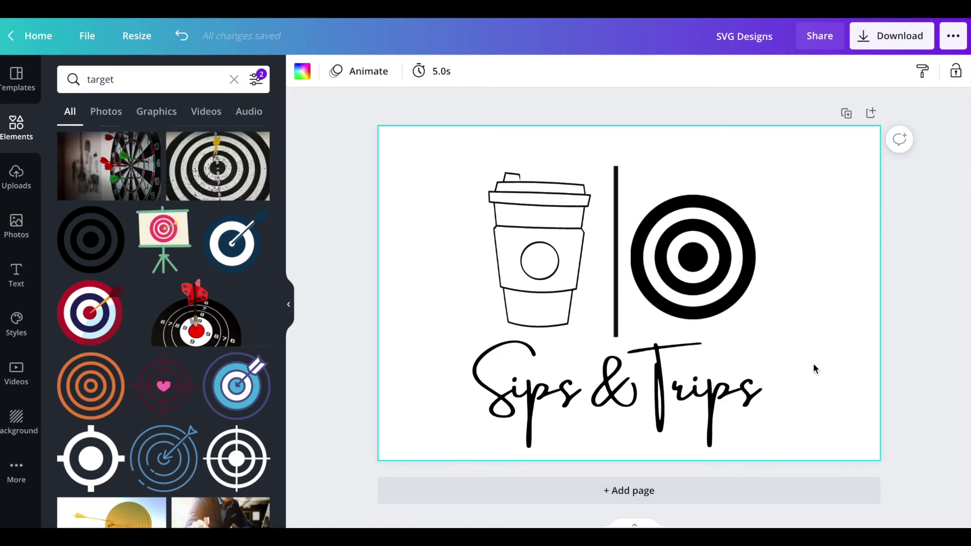
Step: Select the whole logo and move it up slightly on the page
{"action": "left_click_drag", "start_coordinate": [798, 394], "coordinate": [416, 163]}
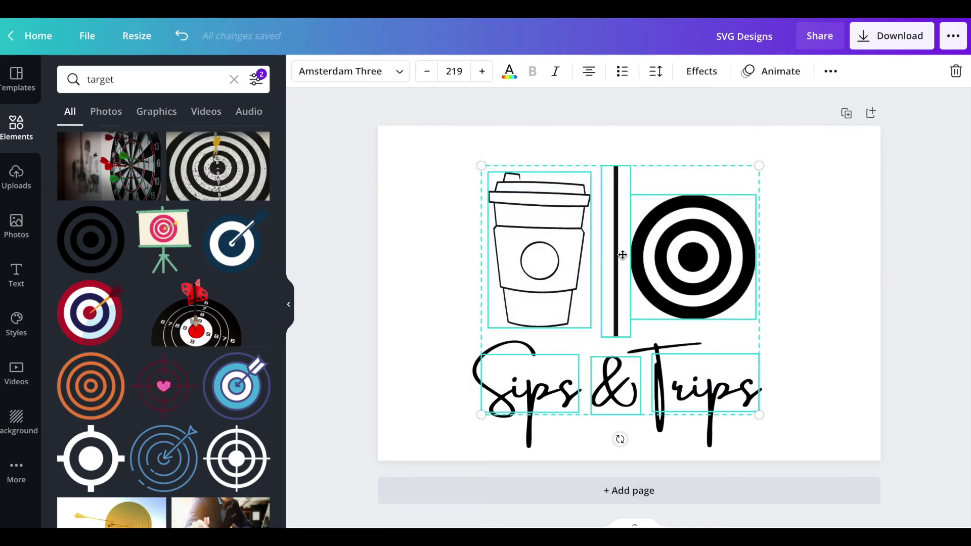
{"action": "left_click_drag", "start_coordinate": [622, 255], "coordinate": [623, 243]}
{"action": "left_click", "coordinate": [800, 334]}
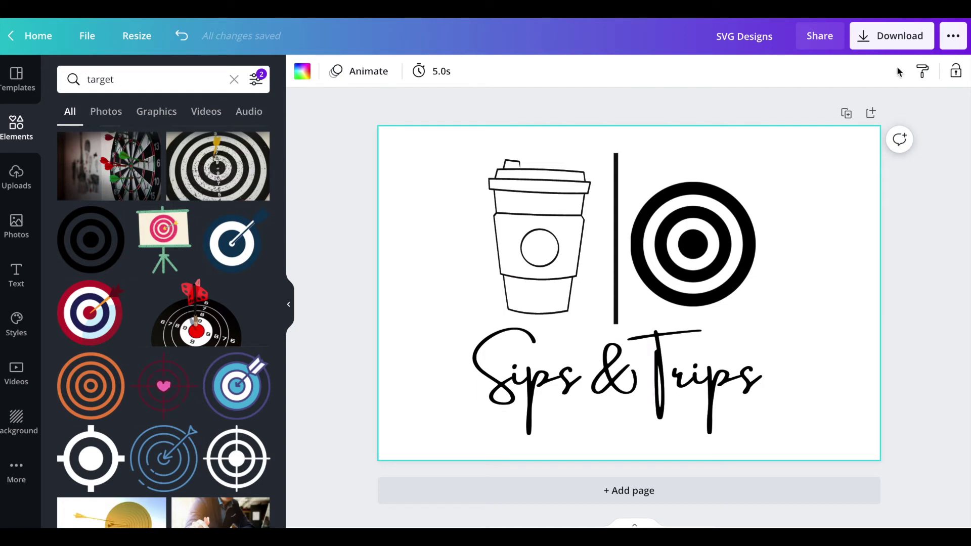
Step: Download the logo as a PNG with a transparent background
{"action": "left_click", "coordinate": [903, 35]}
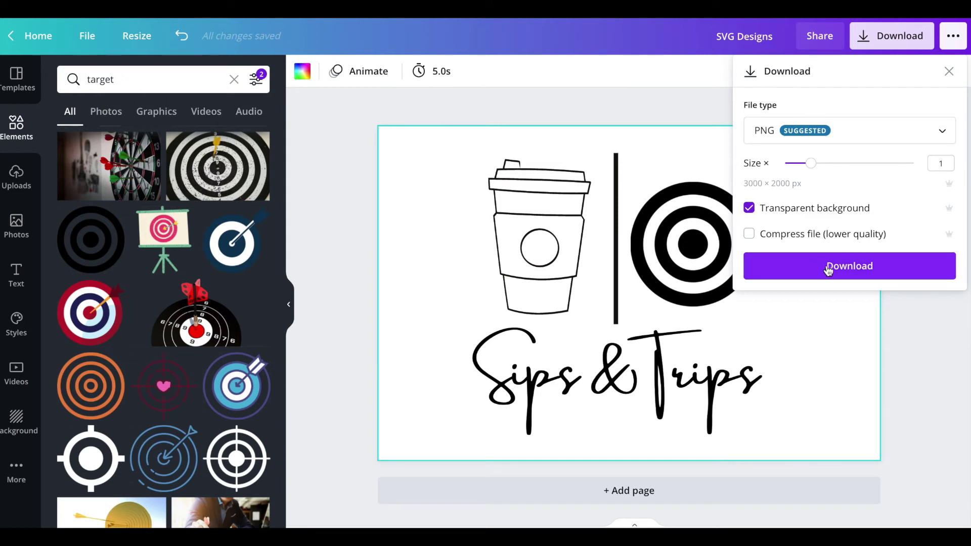
{"action": "left_click", "coordinate": [859, 267]}
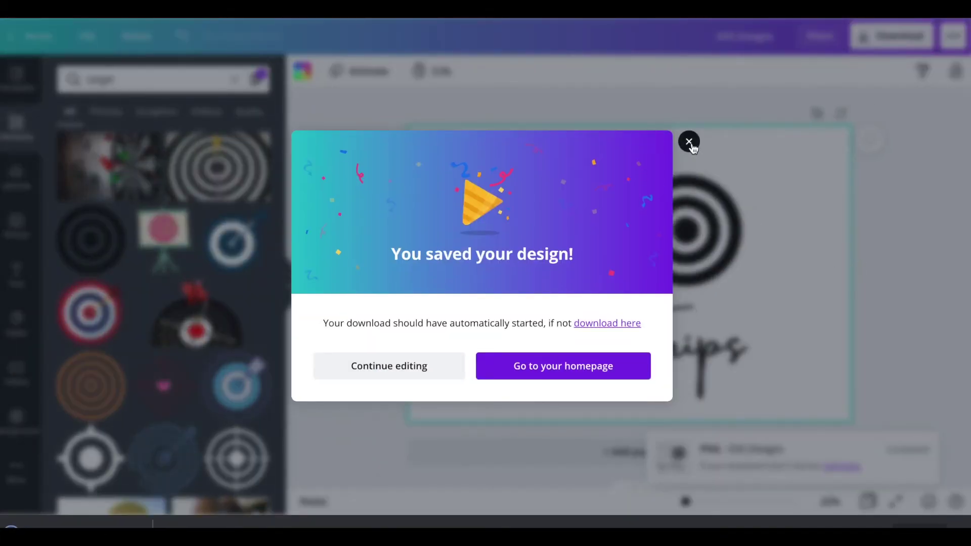
{"action": "left_click", "coordinate": [689, 142]}
Step: Download the logo again as a JPG at quality 100
{"action": "left_click", "coordinate": [891, 42]}
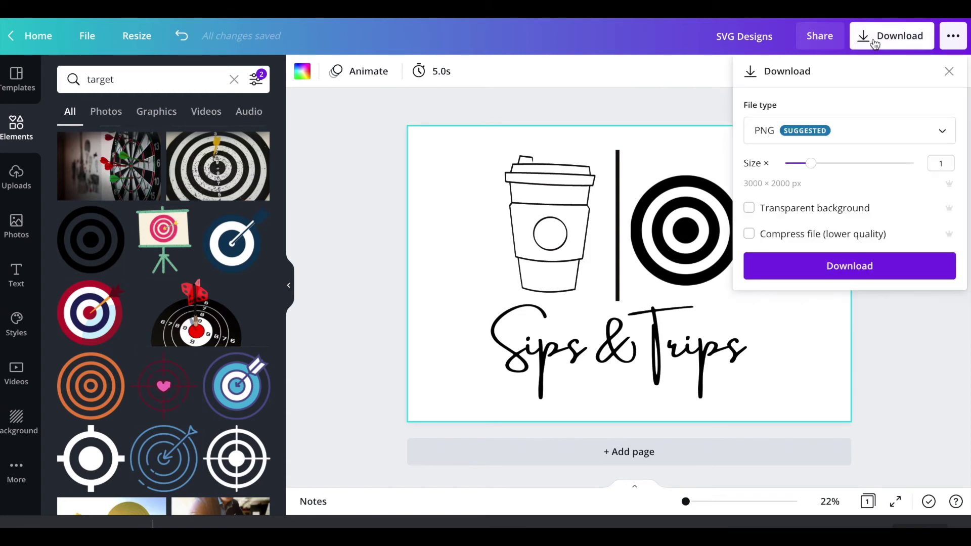
{"action": "left_click", "coordinate": [777, 131]}
{"action": "left_click", "coordinate": [771, 170]}
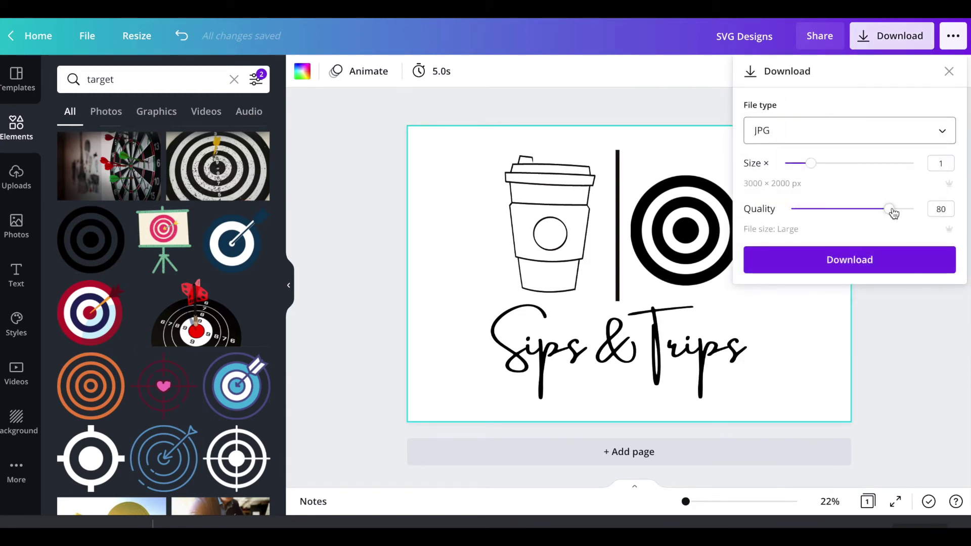
{"action": "left_click_drag", "start_coordinate": [890, 211], "coordinate": [913, 209]}
{"action": "left_click", "coordinate": [868, 261]}
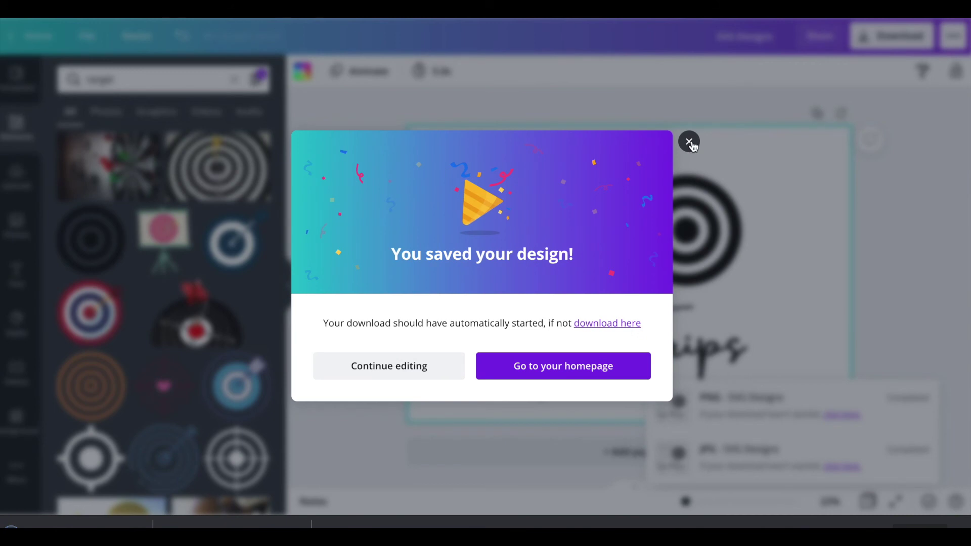
{"action": "left_click", "coordinate": [689, 142]}
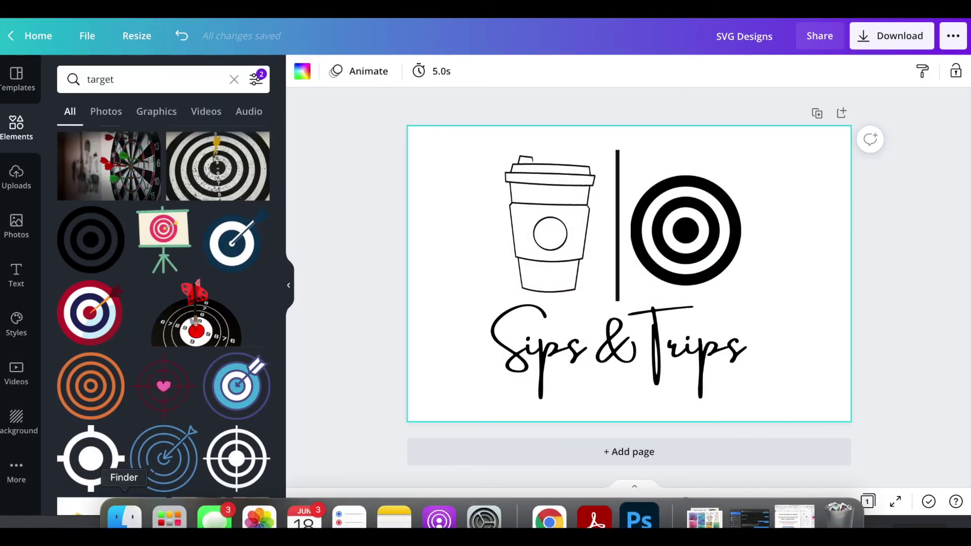
Step: Load remove.bg in a new tab, upload the exported logo and request the HD download
{"action": "mouse_move", "coordinate": [485, 18]}
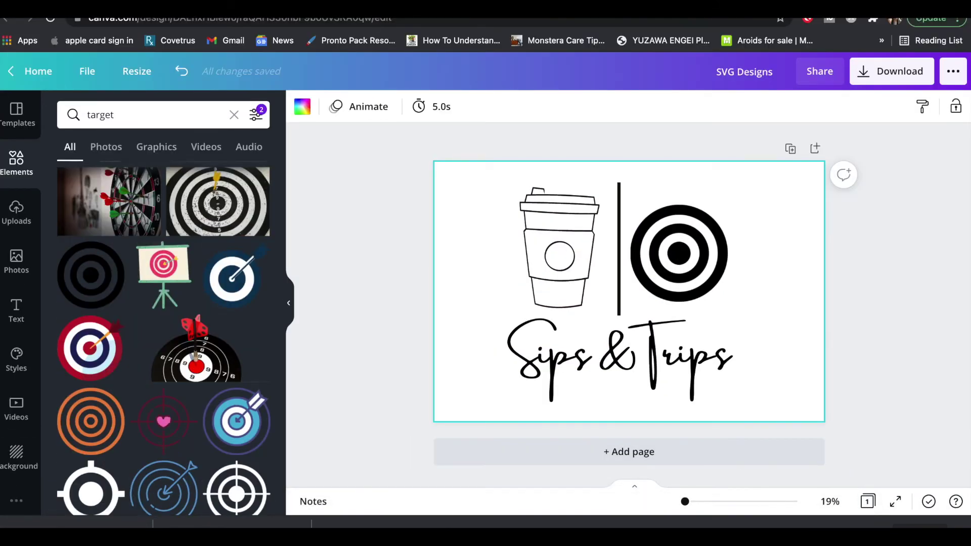
{"action": "key", "text": "super+t"}
{"action": "type", "text": "remov"}
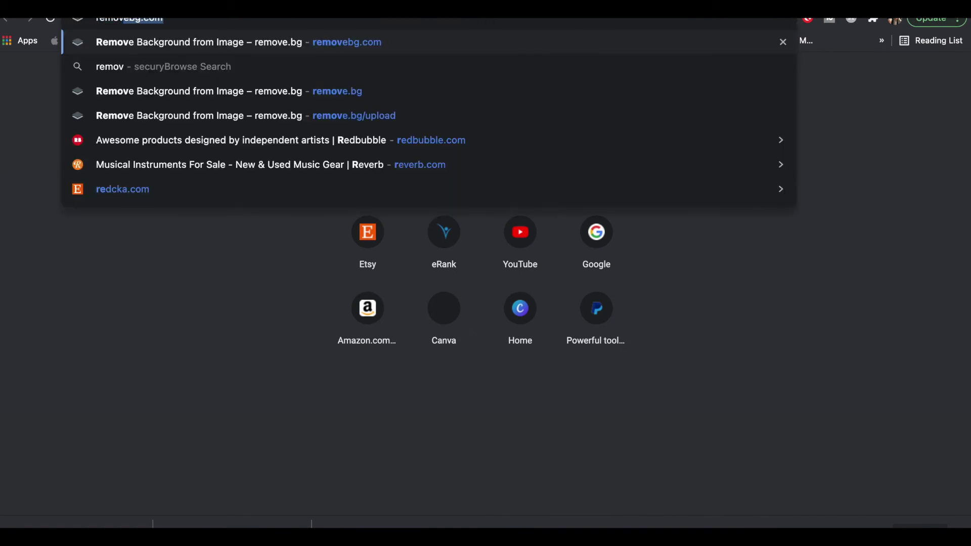
{"action": "type", "text": "e.bg"}
{"action": "key", "text": "Return"}
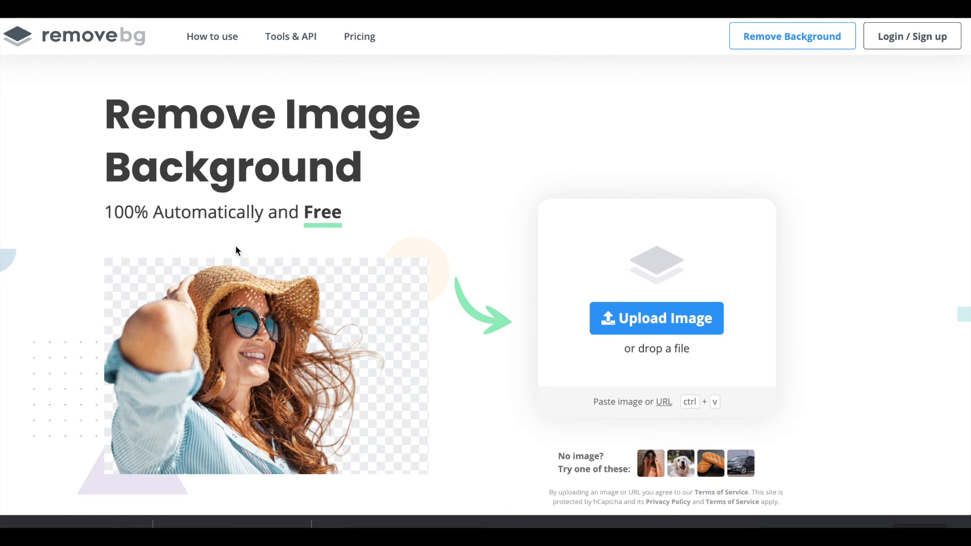
{"action": "left_click_drag", "start_coordinate": [35, 527], "coordinate": [537, 344]}
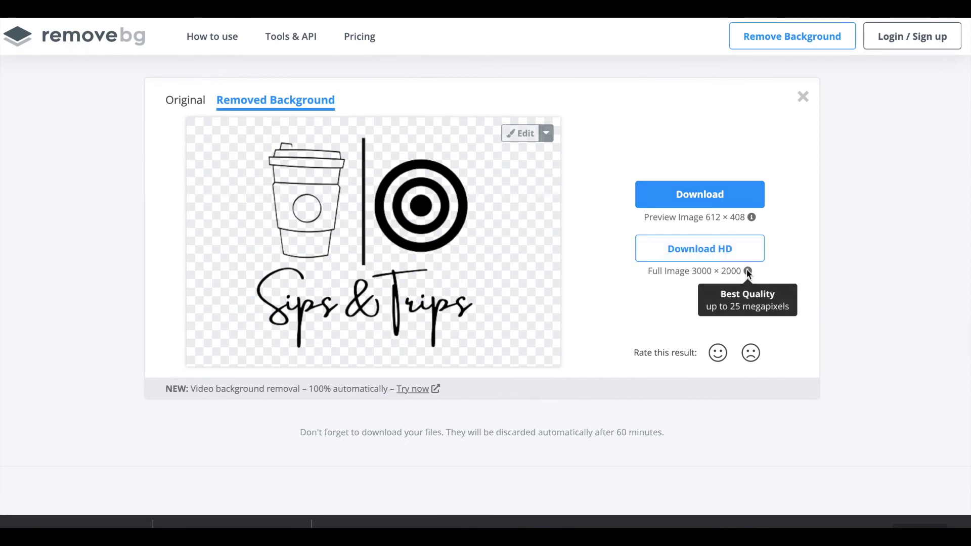
{"action": "left_click", "coordinate": [705, 255]}
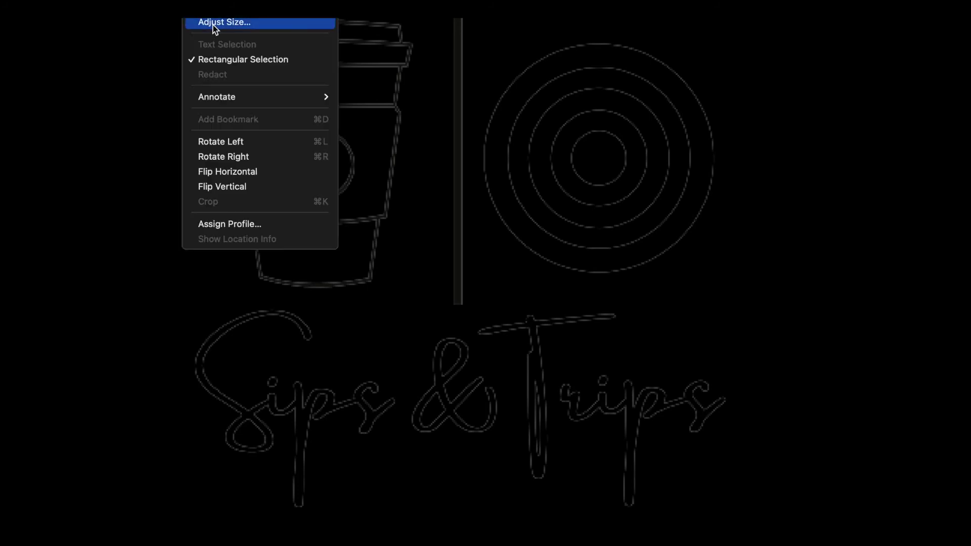
Step: Upscale the background-free image to 3000 × 2000 pixels at 300 pixels/inch
{"action": "left_click", "coordinate": [213, 23]}
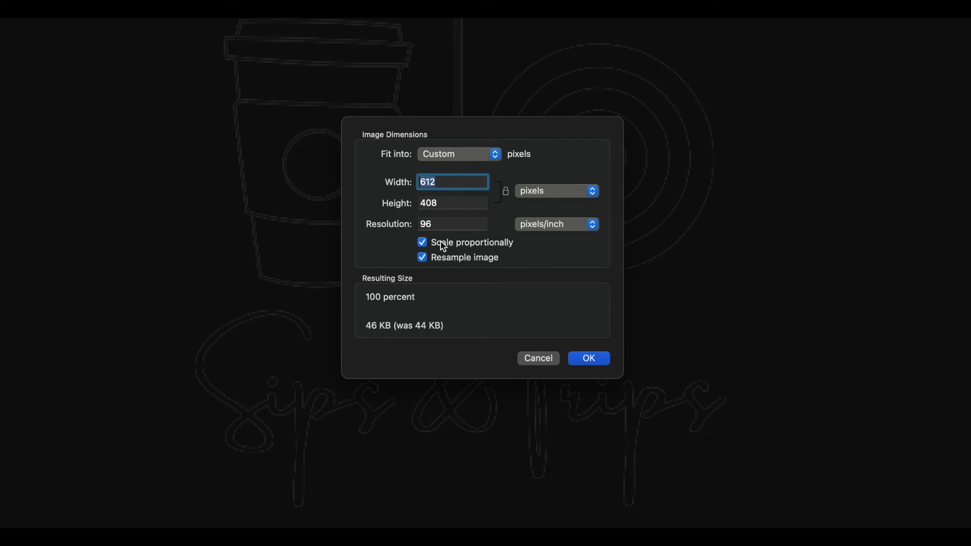
{"action": "type", "text": "3000"}
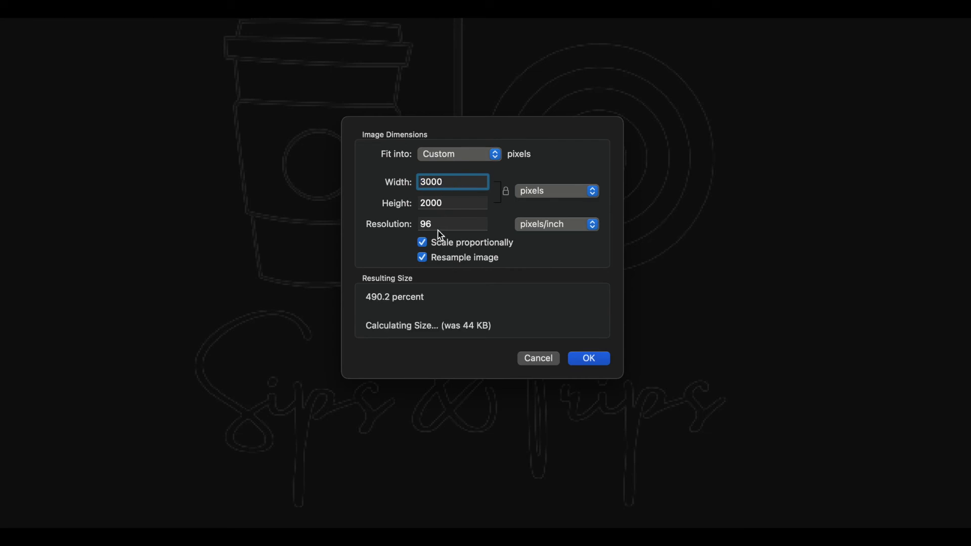
{"action": "left_click", "coordinate": [438, 229]}
{"action": "type", "text": "3"}
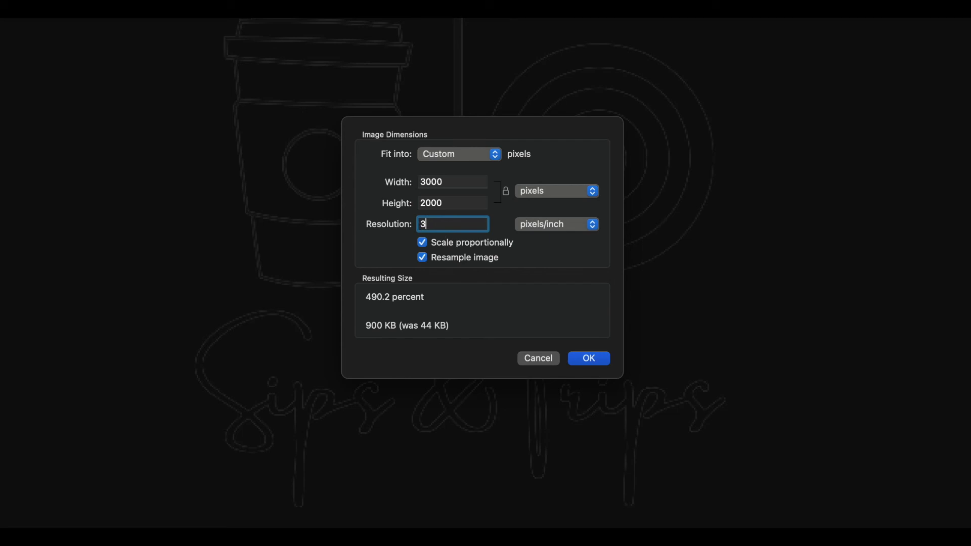
{"action": "left_click", "coordinate": [591, 358]}
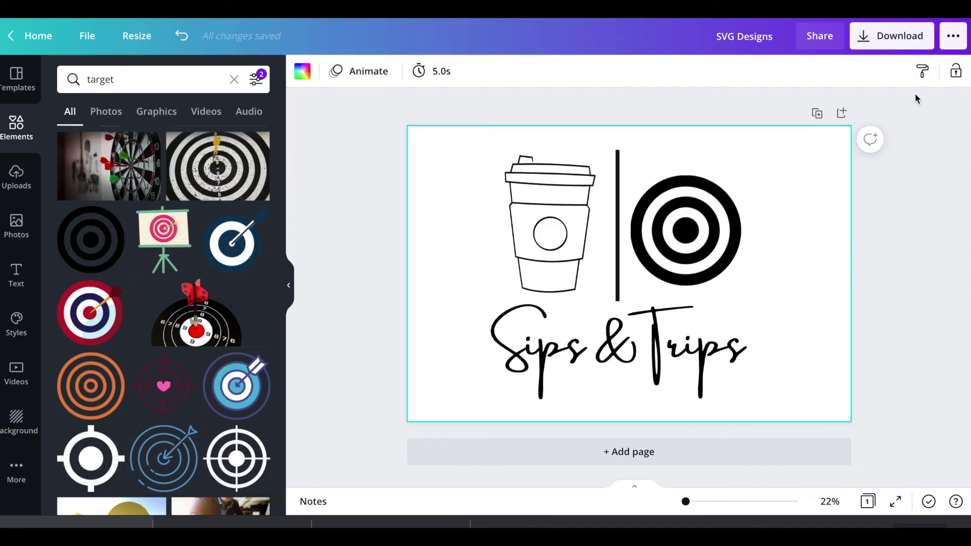
Step: Browse the file types in Canva's download settings down to SVG, leaving PNG selected
{"action": "left_click", "coordinate": [868, 36]}
{"action": "left_click", "coordinate": [860, 132]}
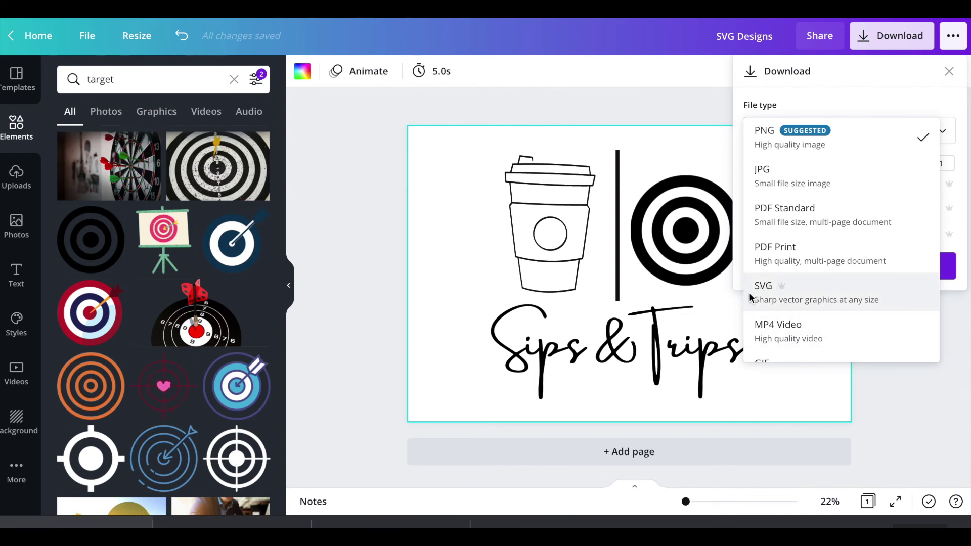
{"action": "scroll", "coordinate": [748, 292], "scroll_direction": "down", "scroll_amount": 1}
{"action": "left_click", "coordinate": [888, 408]}
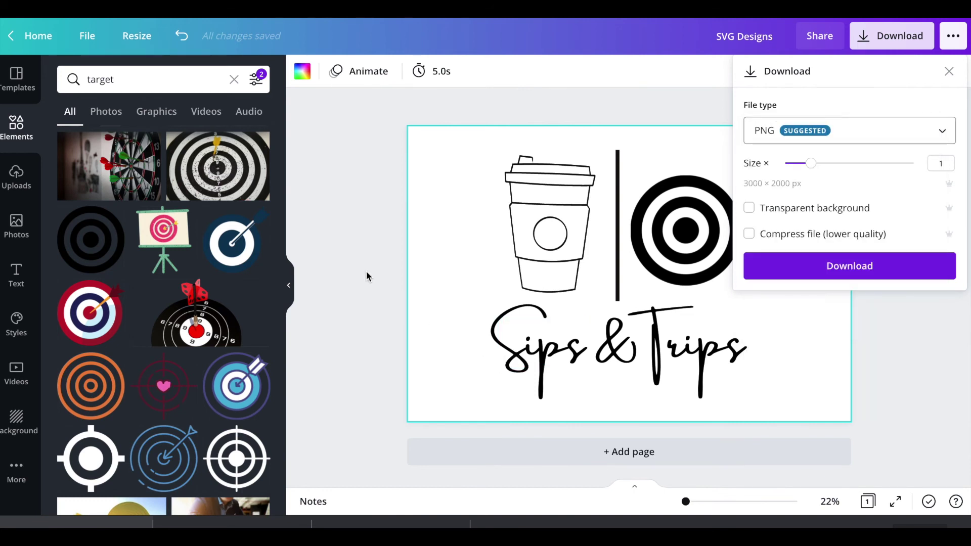
{"action": "mouse_move", "coordinate": [485, 8]}
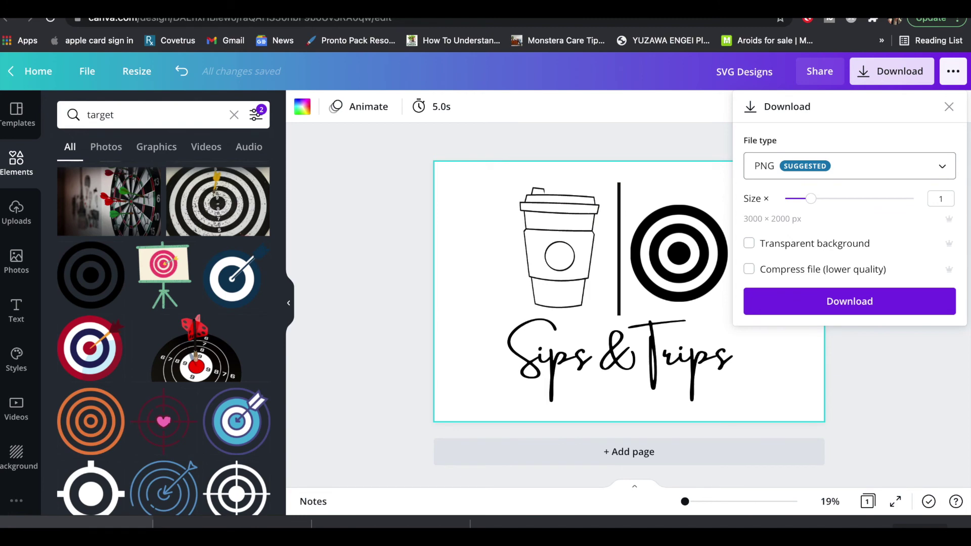
Step: Load convertio.co in a new browser tab
{"action": "key", "text": "super+t"}
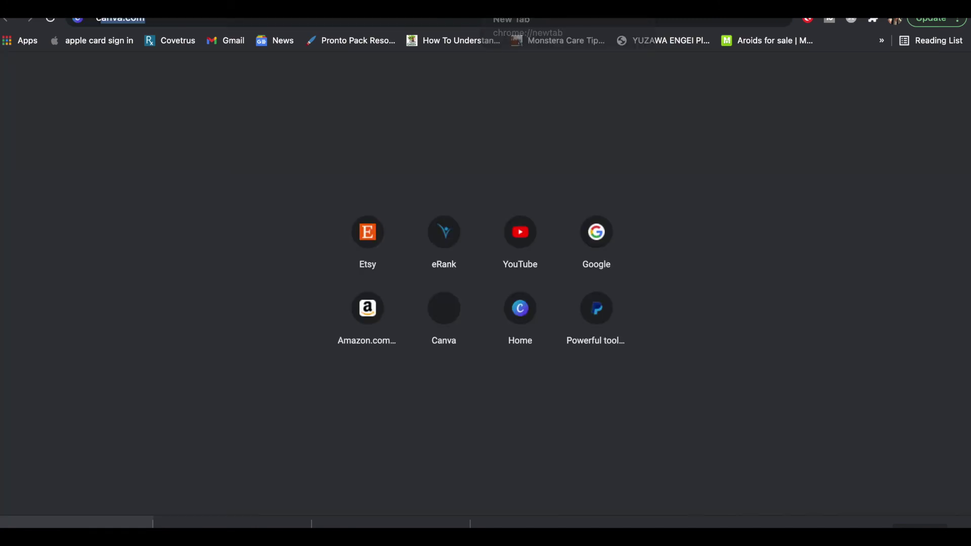
{"action": "type", "text": "convertio"}
{"action": "key", "text": "Return"}
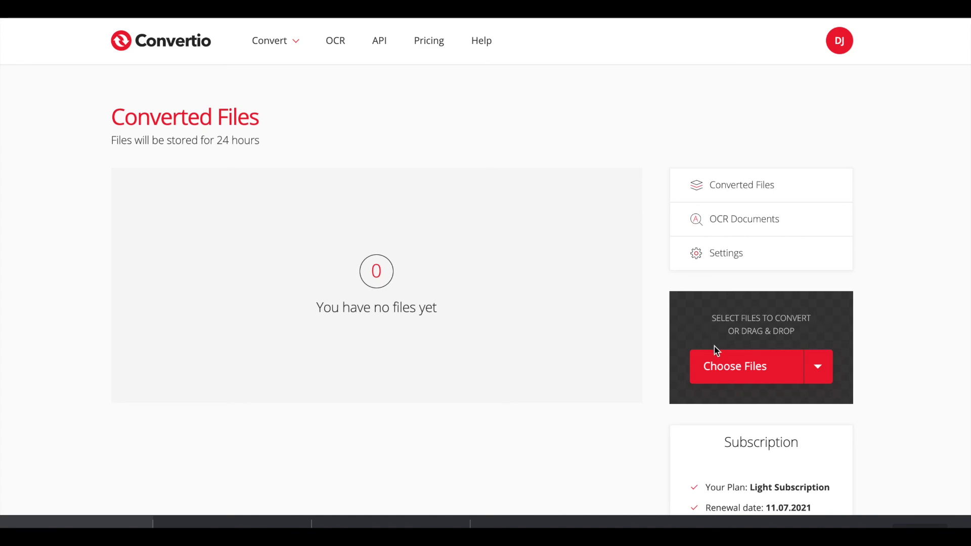
{"action": "left_click", "coordinate": [719, 364]}
{"action": "left_click", "coordinate": [653, 473]}
Step: Add SVG Designs.png, set the output format to SVG and start the conversion
{"action": "left_click_drag", "start_coordinate": [374, 522], "coordinate": [483, 235]}
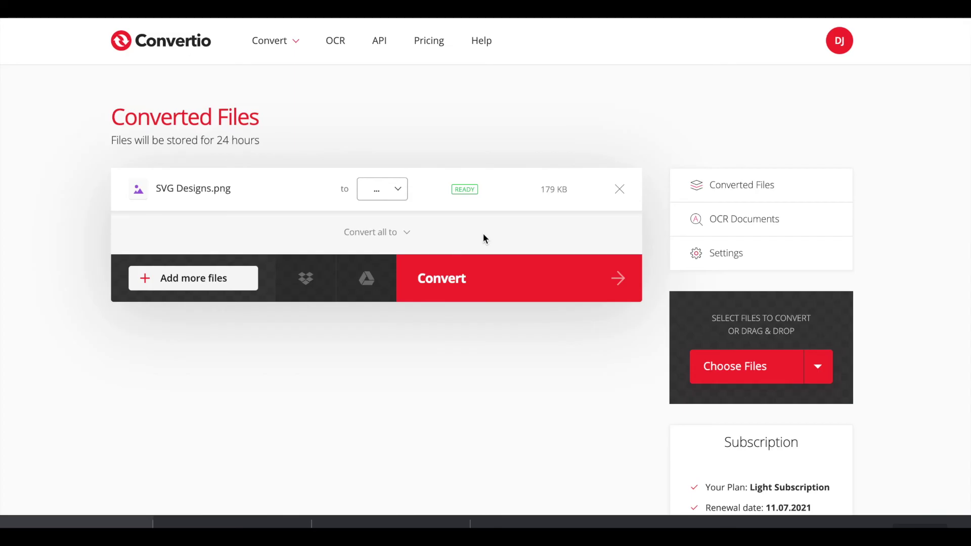
{"action": "left_click", "coordinate": [400, 189]}
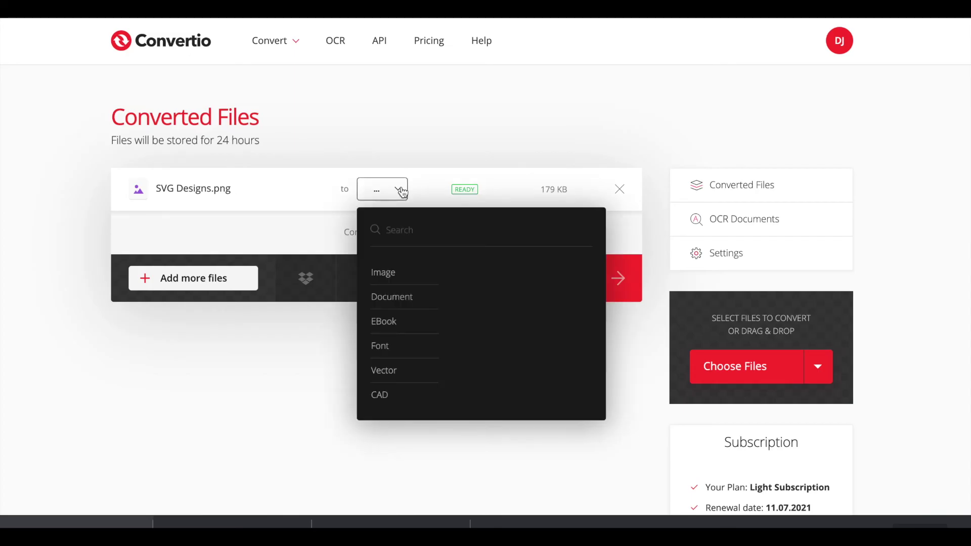
{"action": "left_click", "coordinate": [462, 268]}
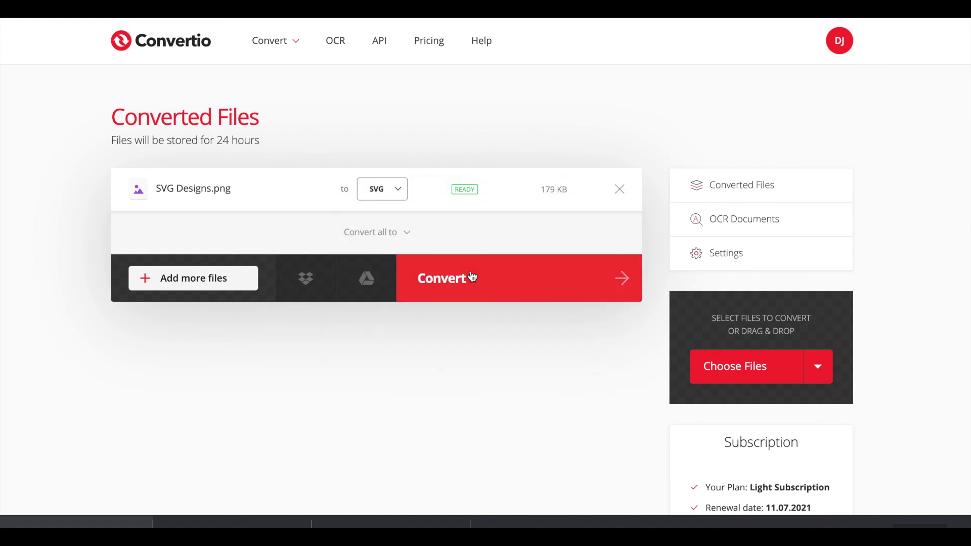
{"action": "left_click", "coordinate": [514, 275]}
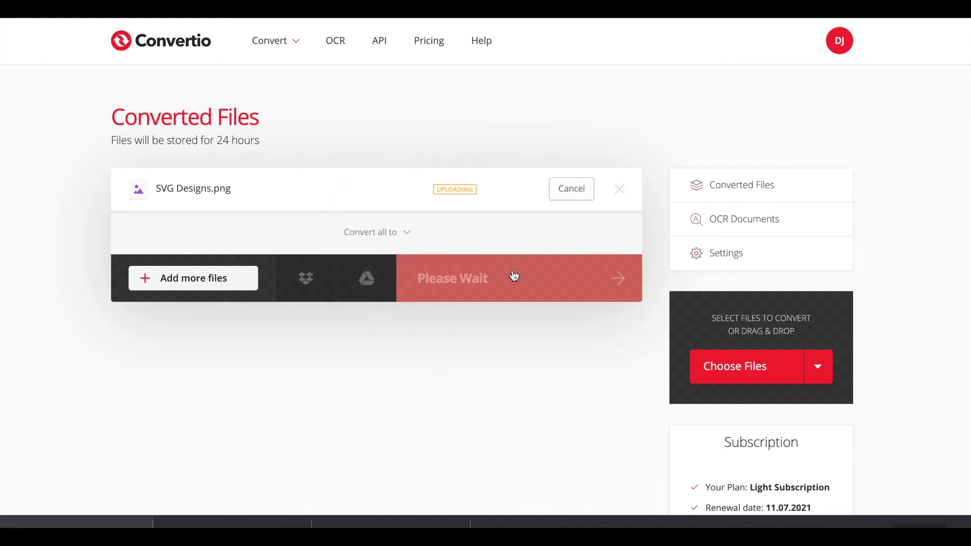